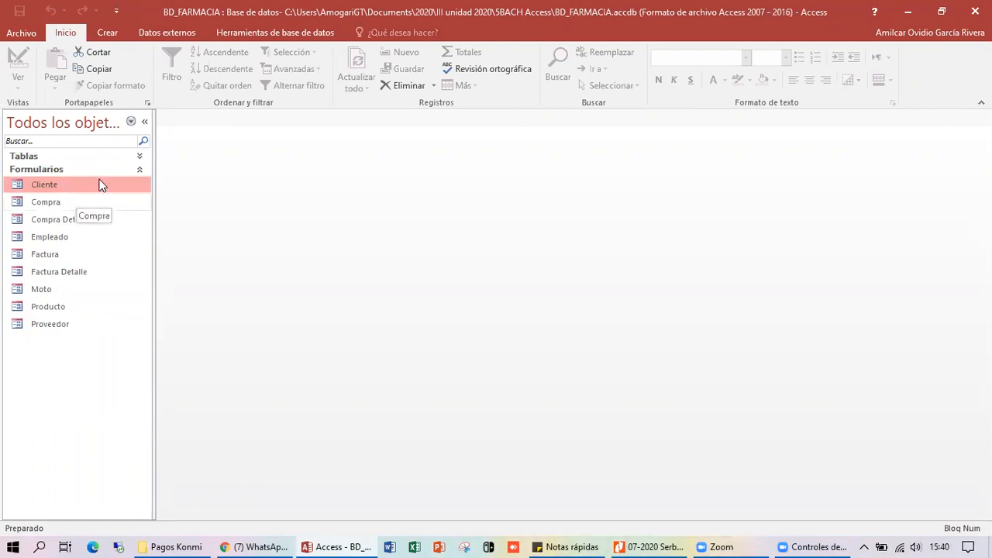
- Start the Form Wizard from the Crear tab, cancel it, then list the database's tables
click(106, 32)
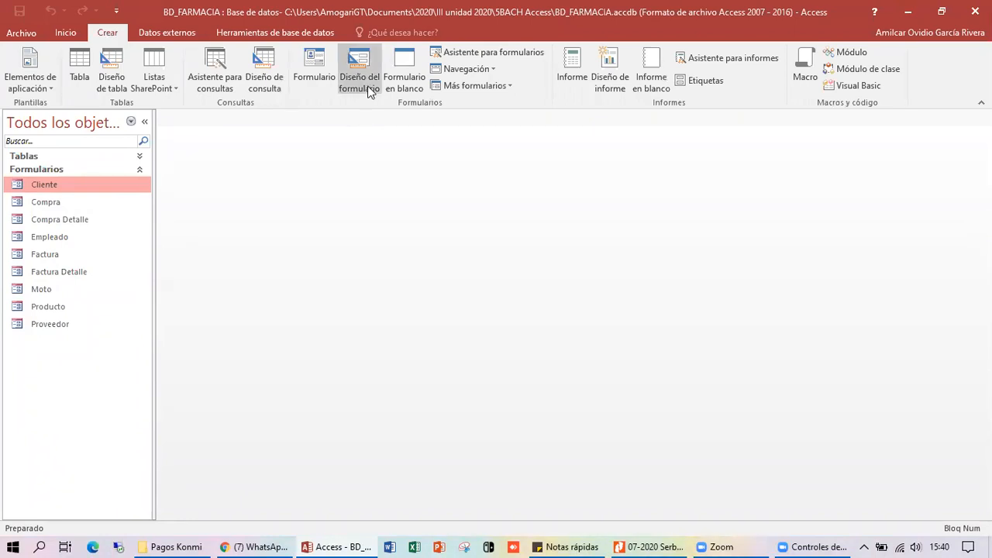
click(470, 52)
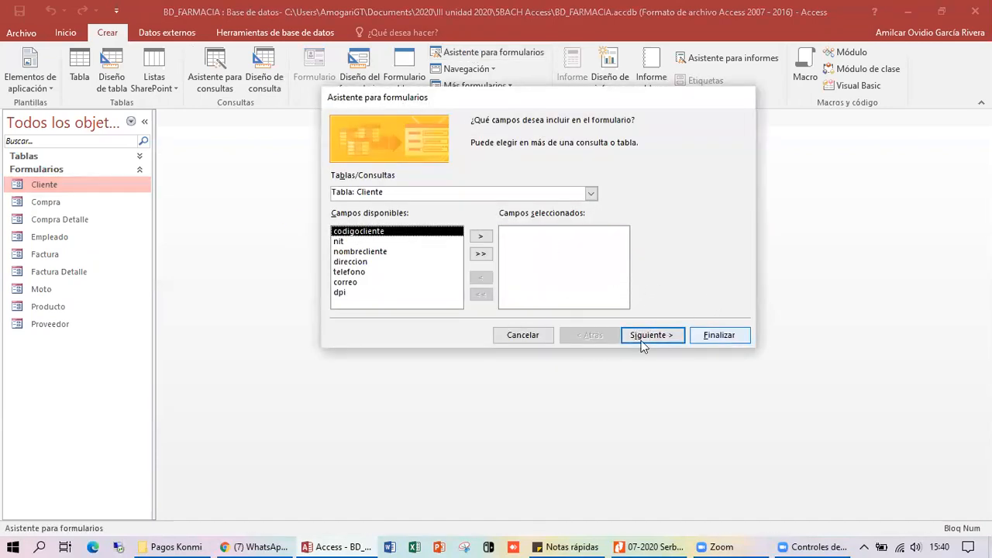
click(526, 338)
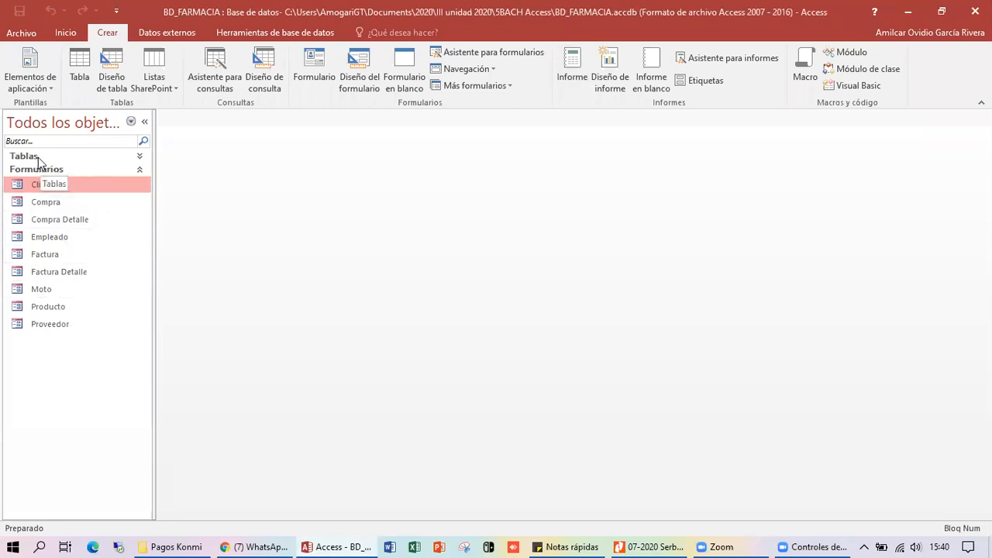
click(140, 159)
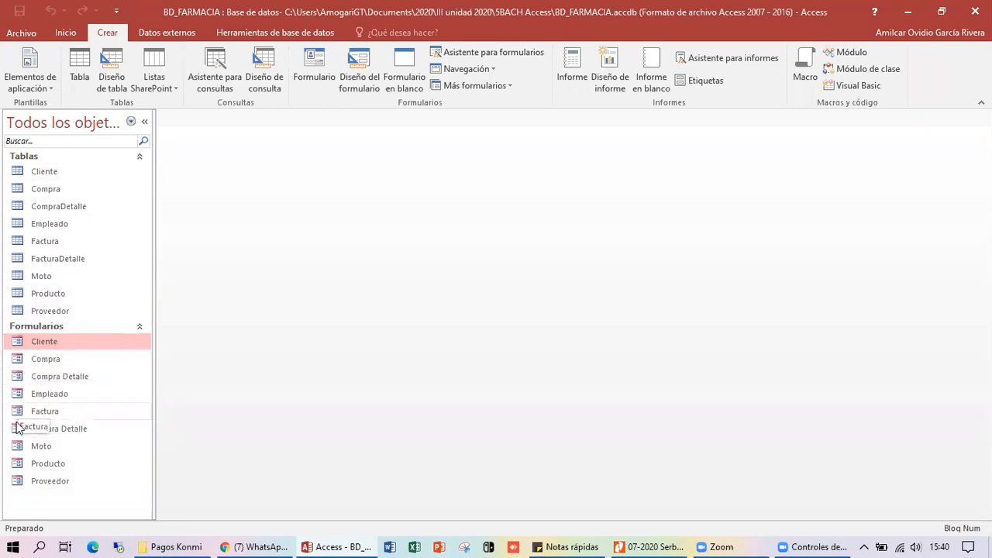
click(141, 158)
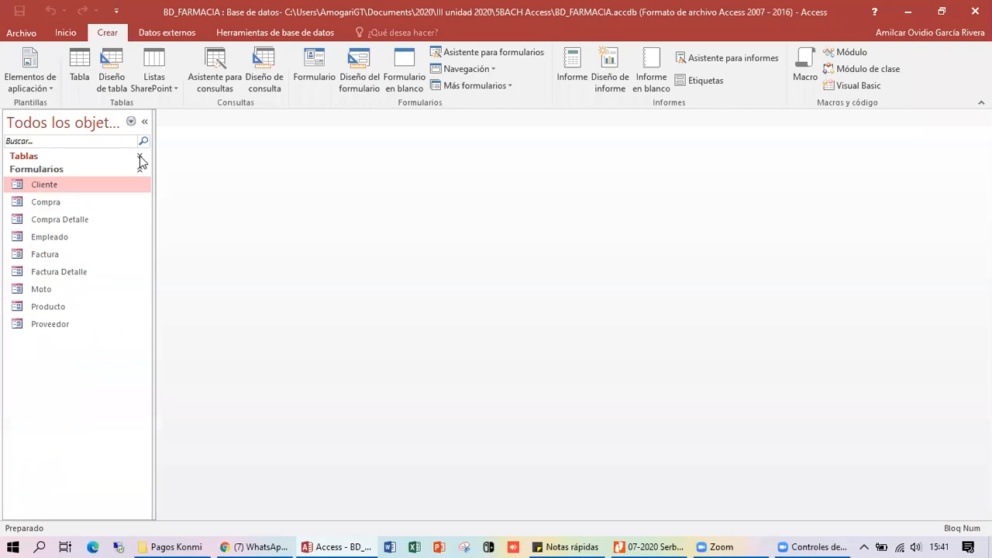
click(56, 225)
click(58, 273)
click(60, 325)
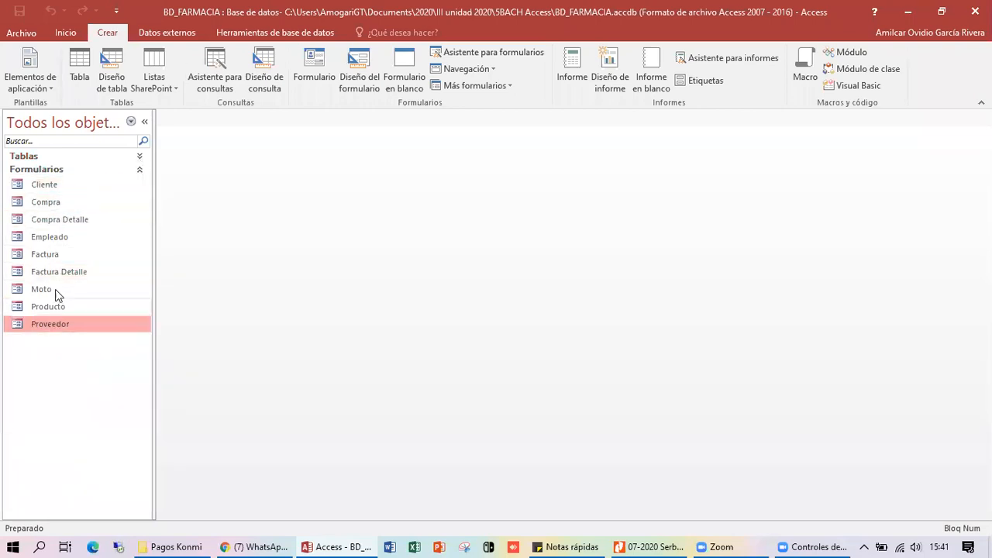
click(67, 186)
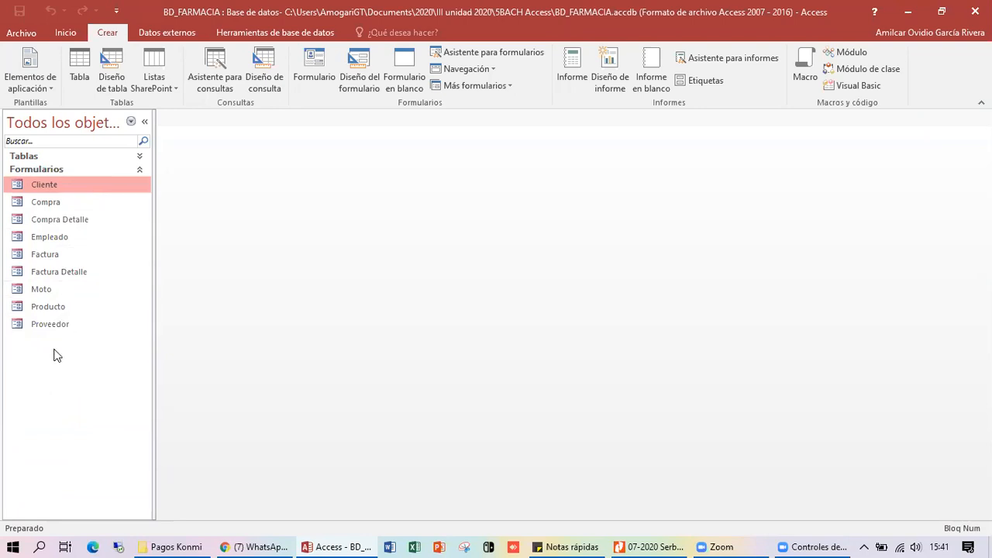
- View the Cliente Tabular form's one-row layout, close it, and bring up the Cliente form's context menu
double_click(55, 186)
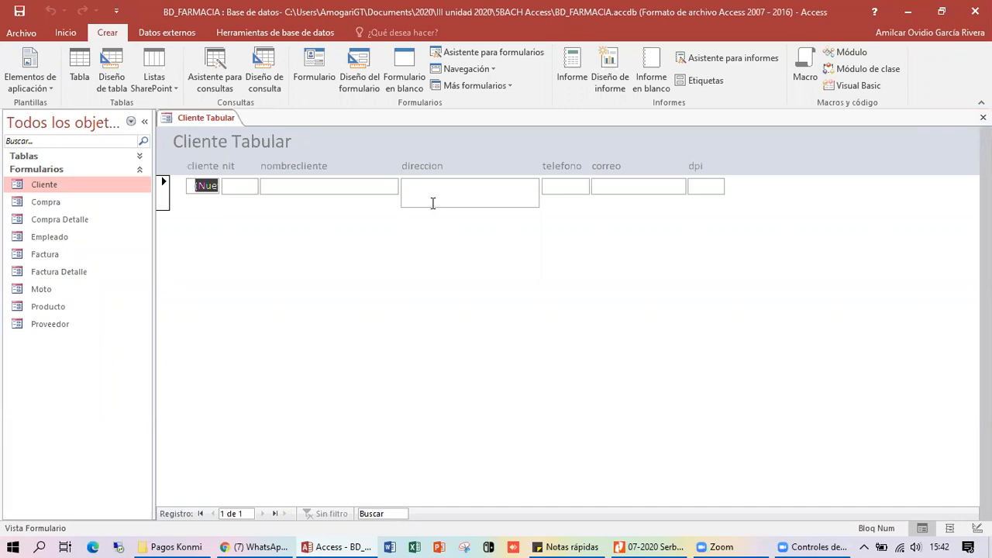
click(982, 117)
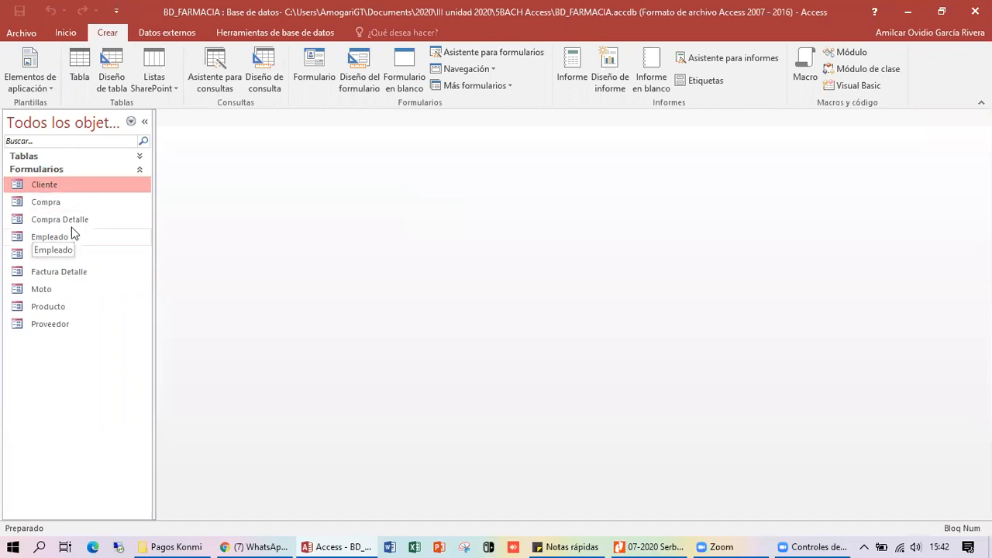
right_click(52, 190)
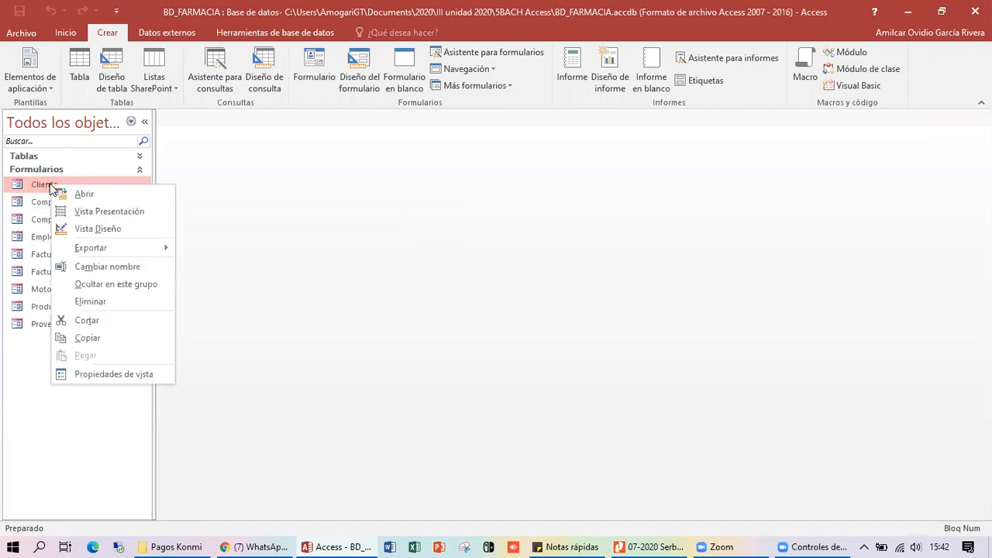
- Inspect the Cliente form in Vista Diseño without its property sheet, then reopen it for data entry
right_click(46, 185)
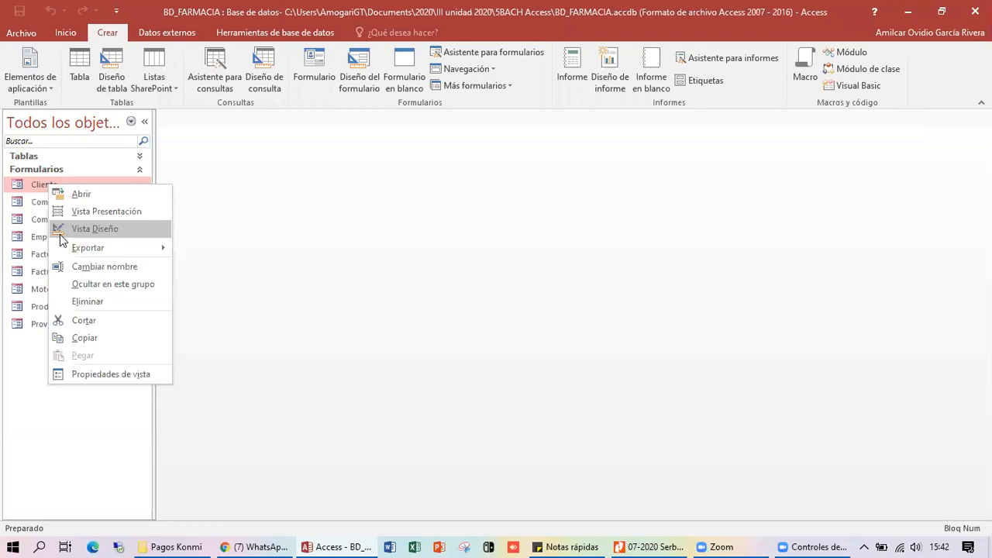
click(101, 228)
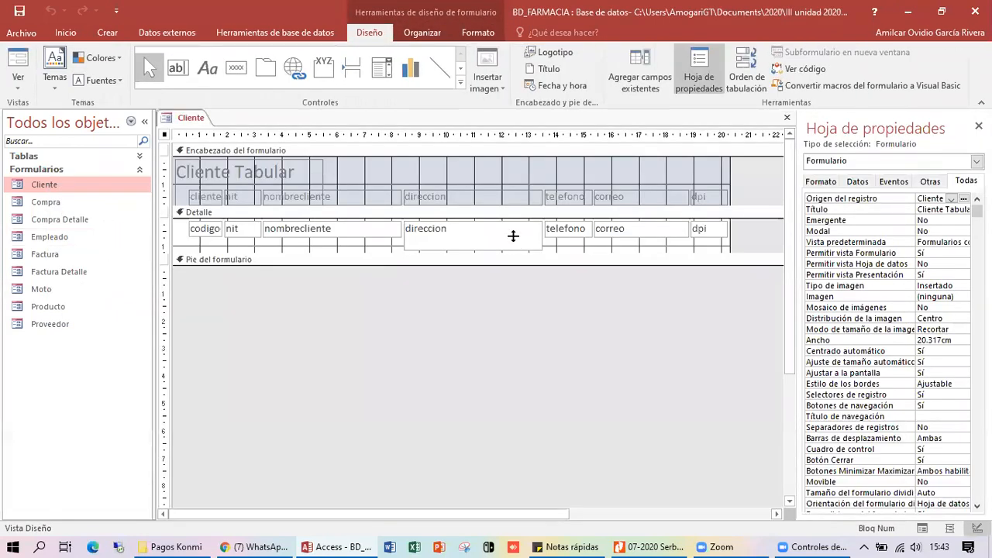
click(977, 126)
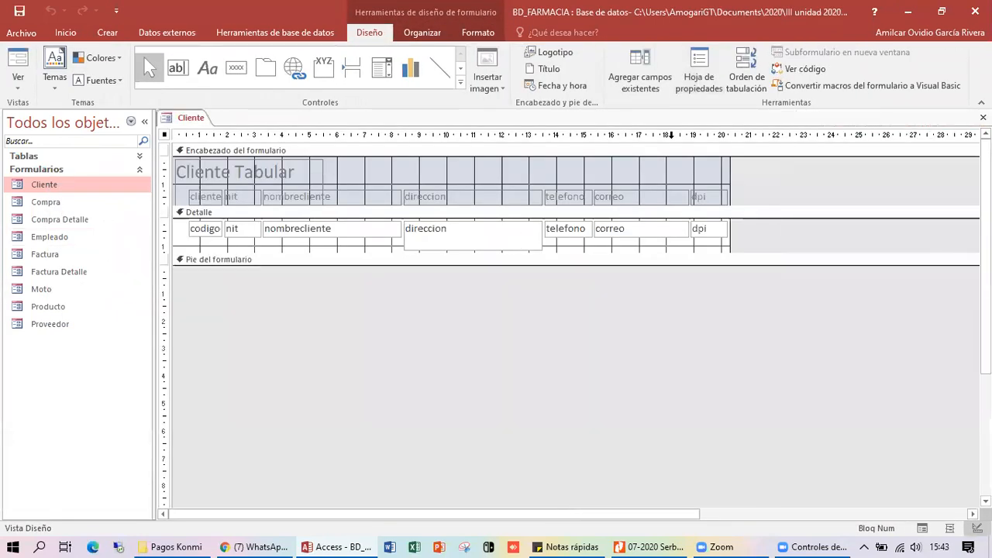
key(ctrl+F4)
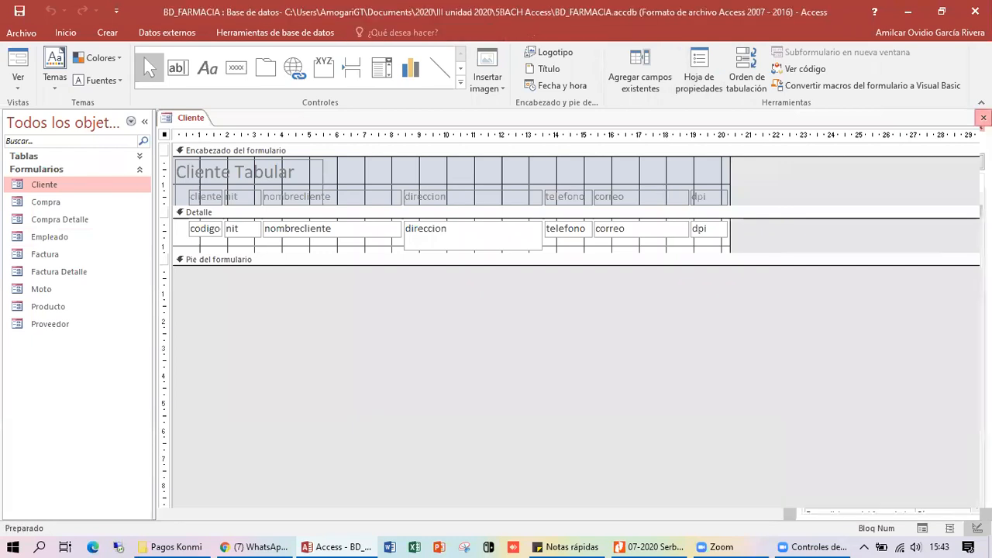
double_click(60, 187)
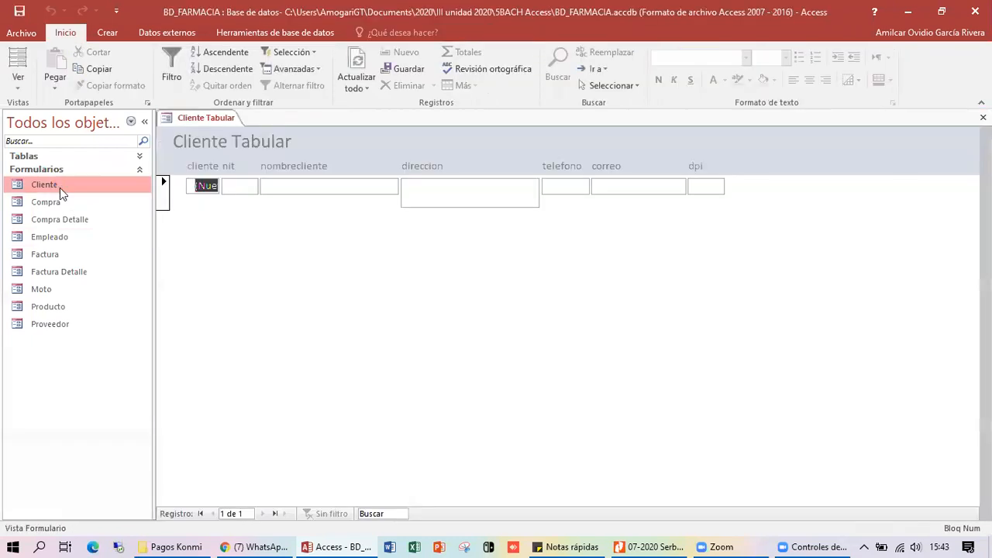
- Switch the open Cliente Tabular form to Vista Diseño from the form header's context menu
right_click(458, 138)
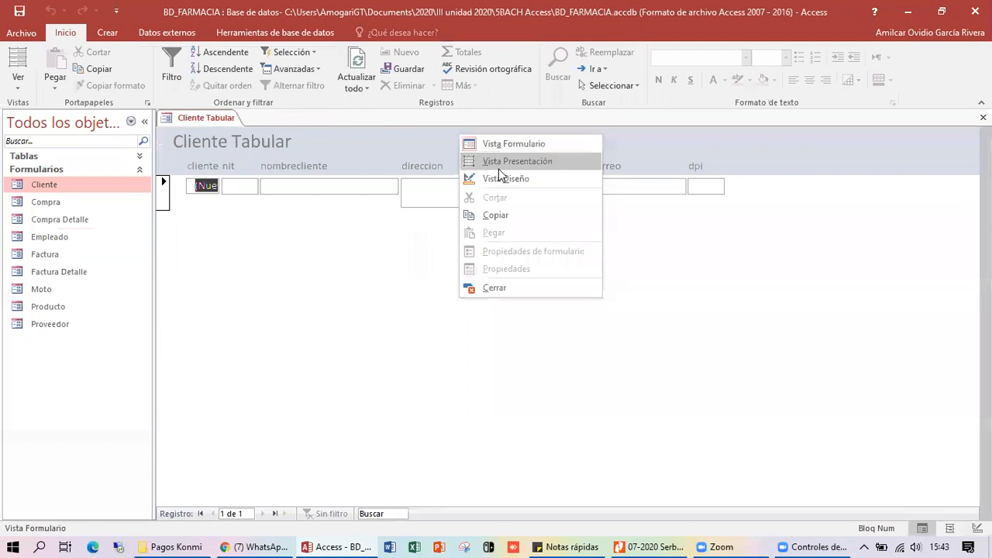
click(408, 147)
right_click(496, 138)
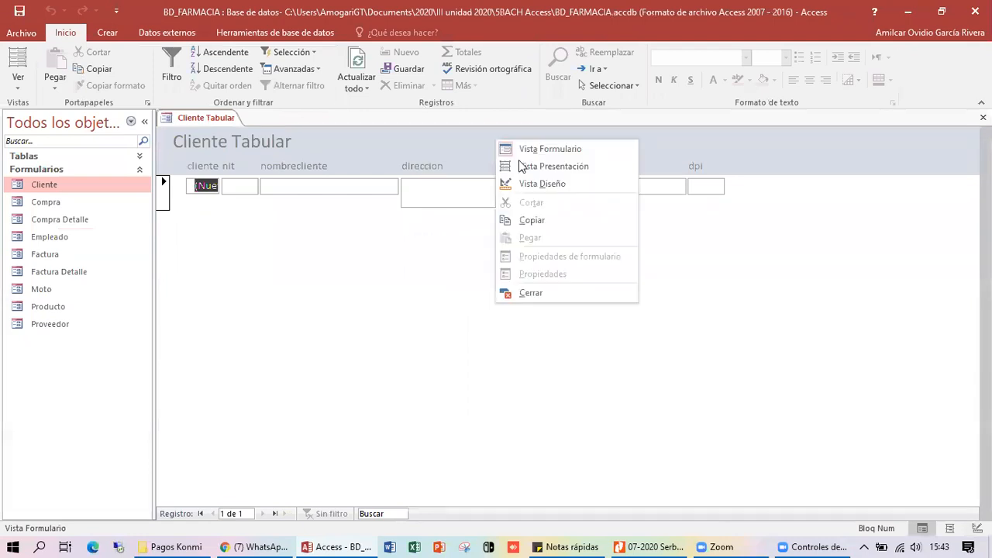
click(568, 181)
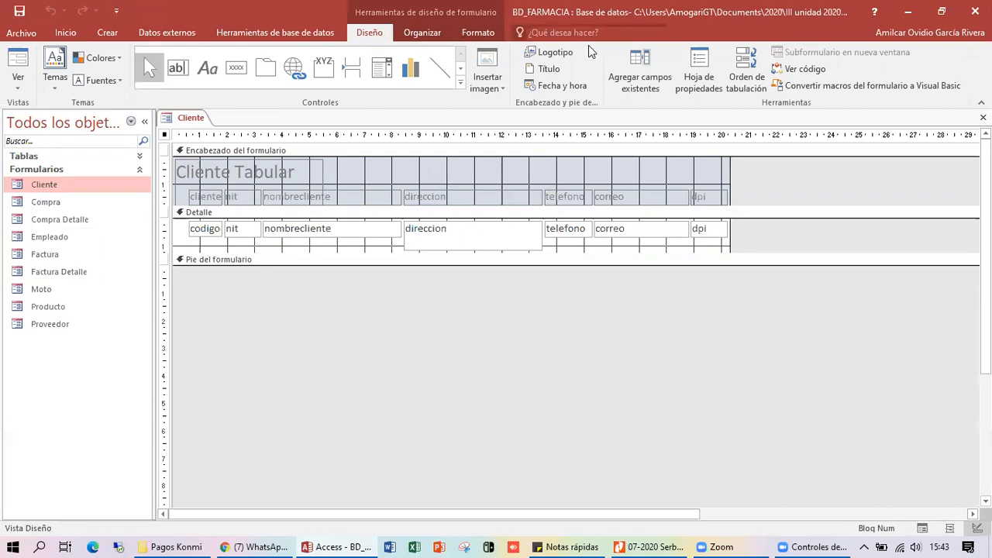
click(942, 12)
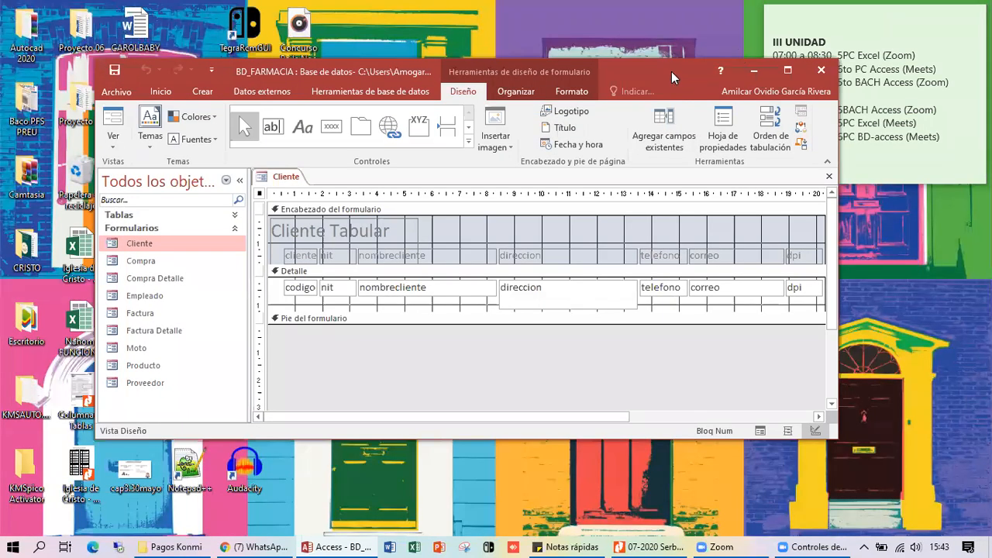
drag(665, 68, 515, 60)
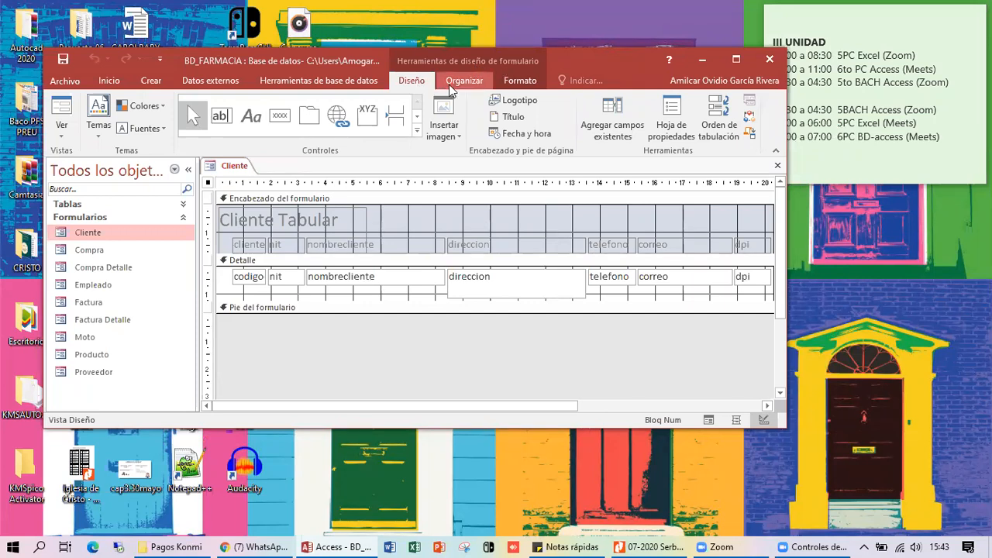
click(464, 81)
click(521, 81)
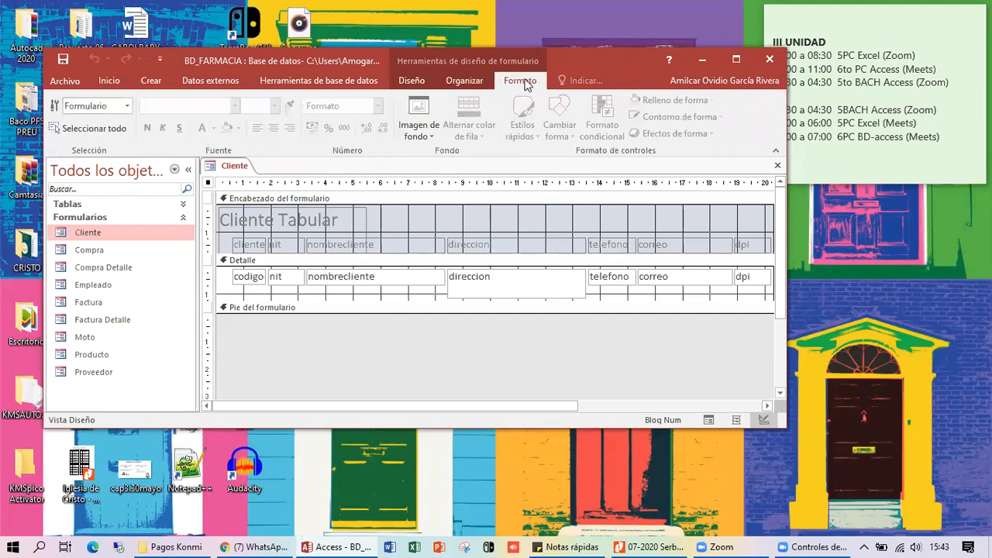
click(410, 82)
click(469, 80)
click(515, 81)
click(412, 80)
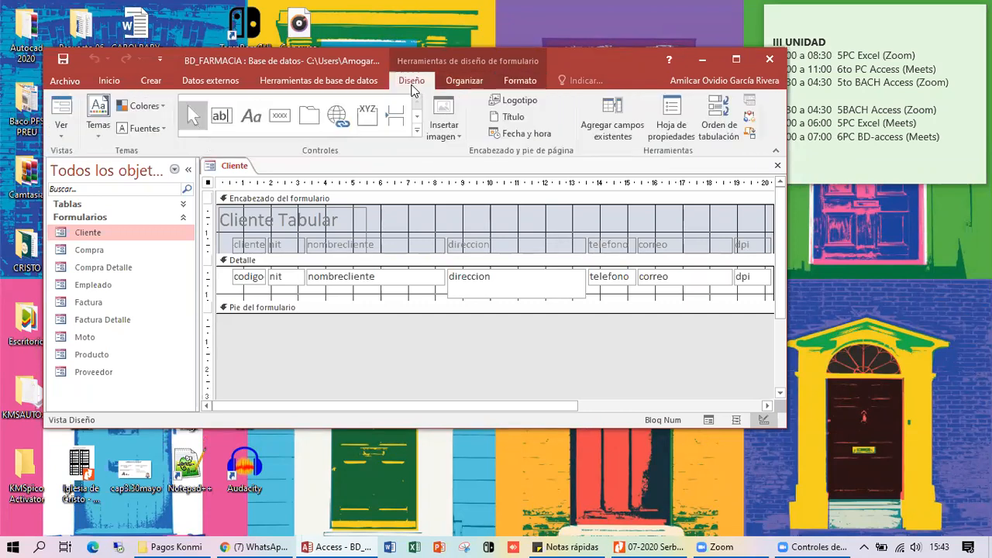
click(736, 59)
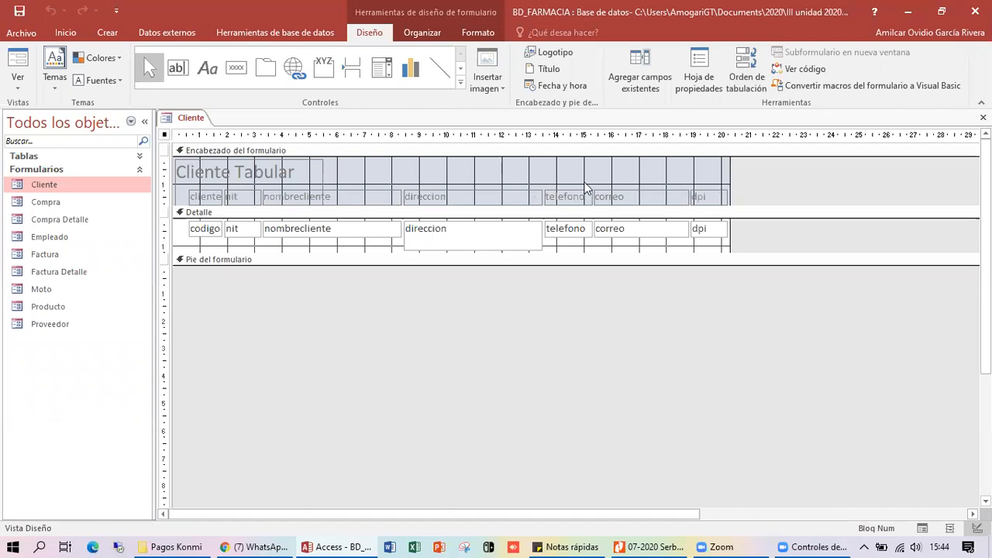
click(387, 212)
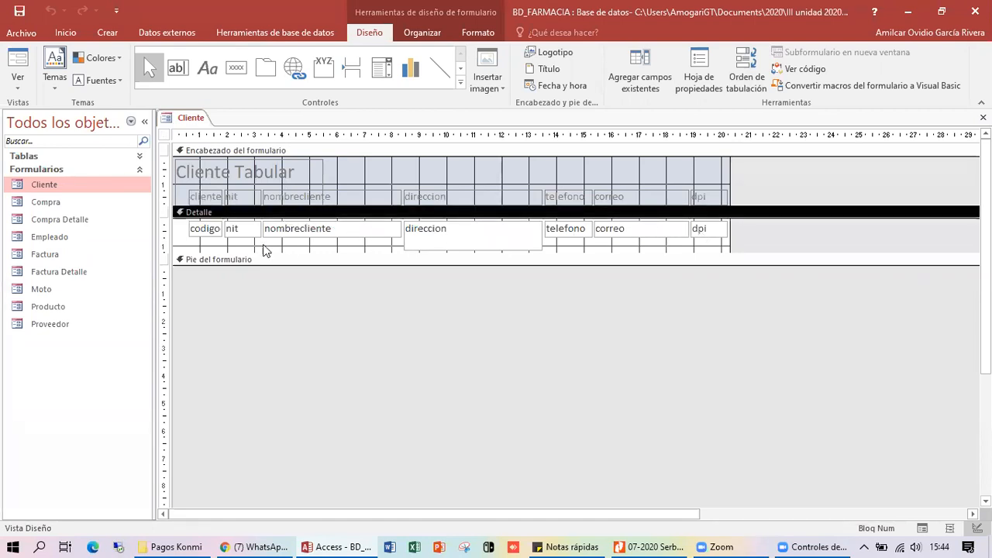
click(216, 260)
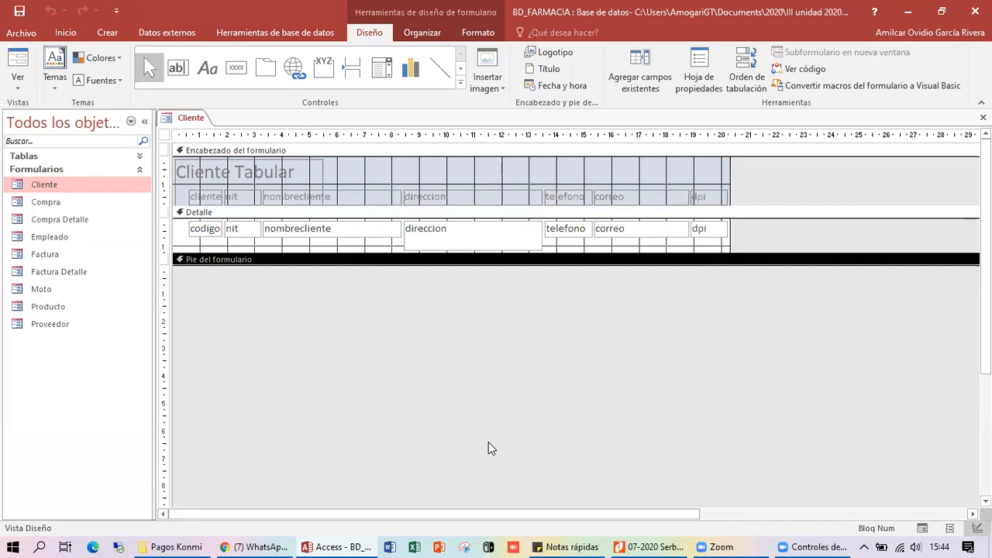
click(367, 354)
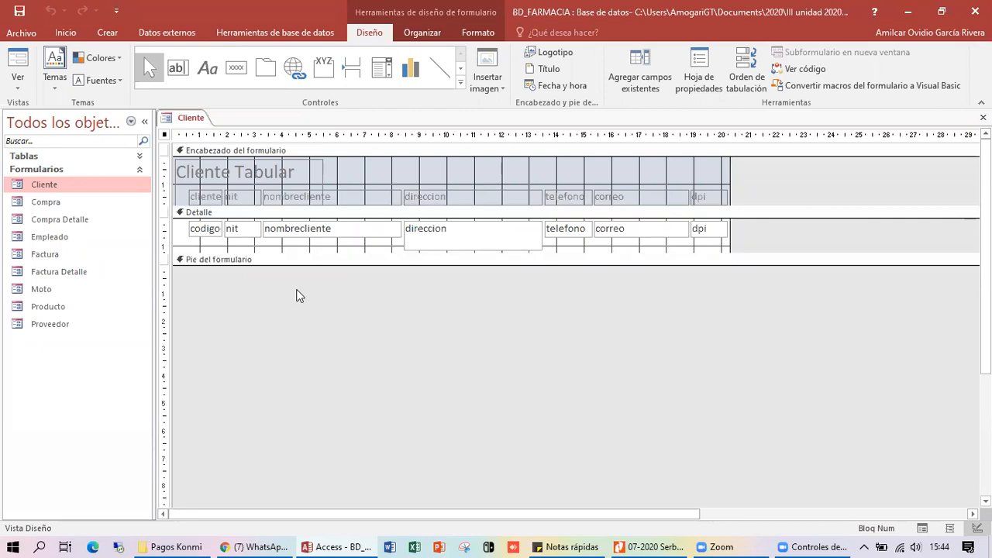
click(392, 151)
click(390, 217)
click(375, 260)
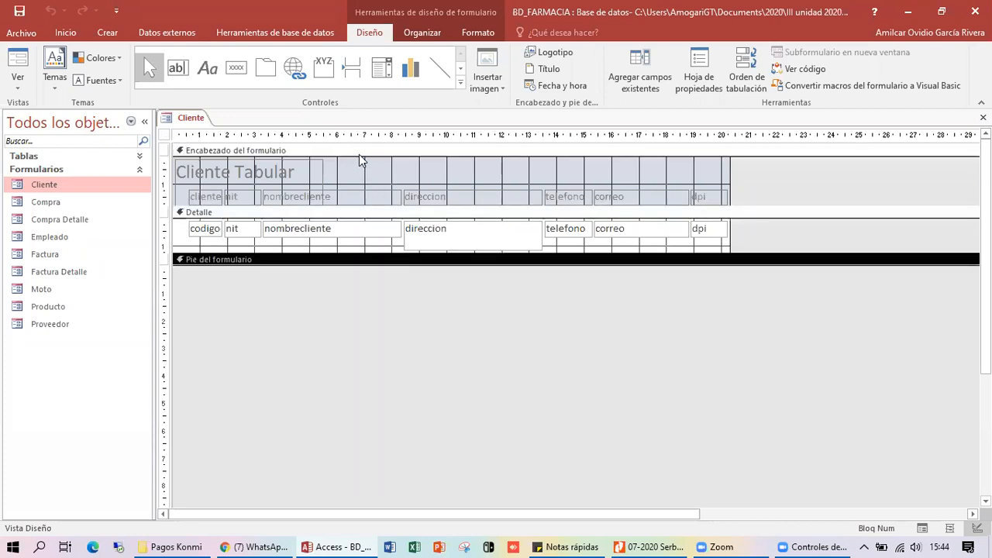
click(359, 151)
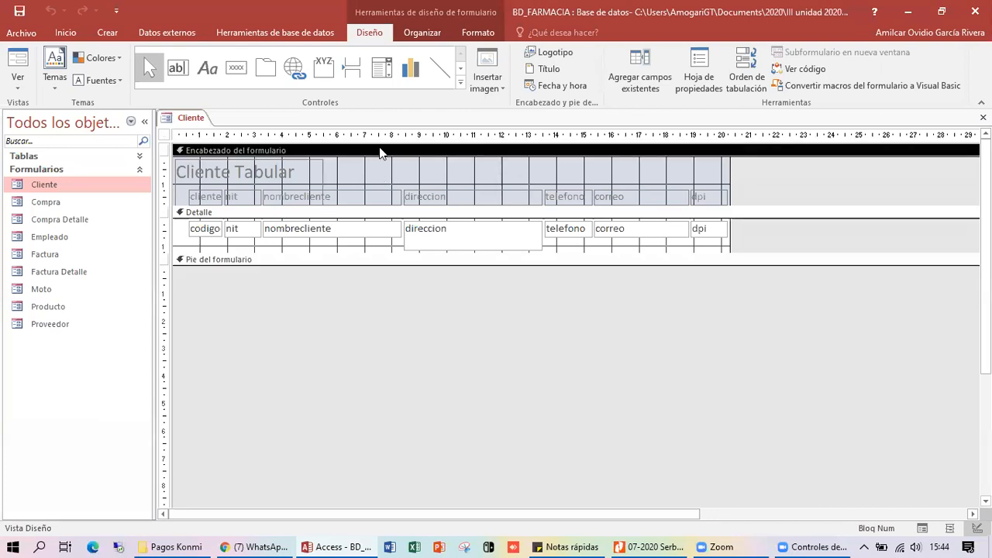
double_click(51, 186)
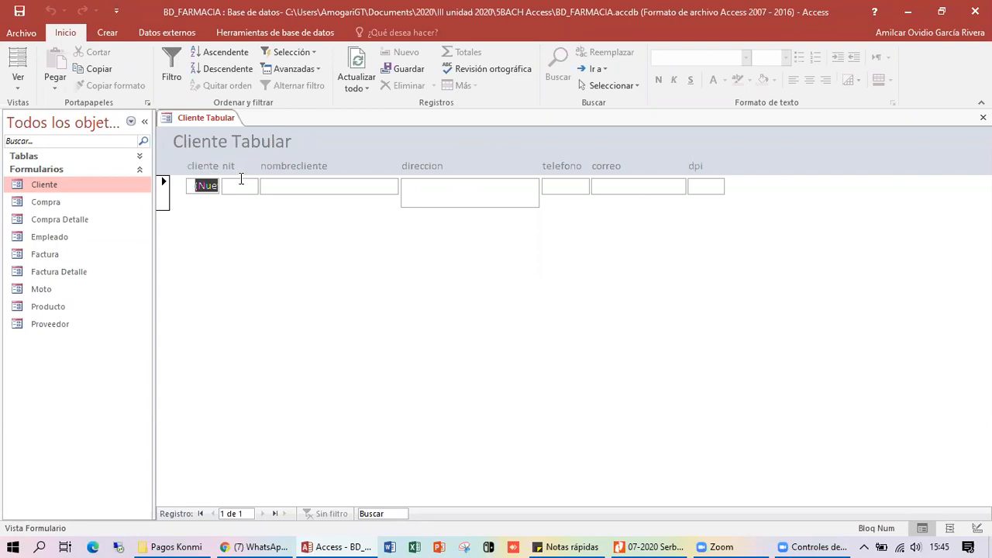
right_click(357, 133)
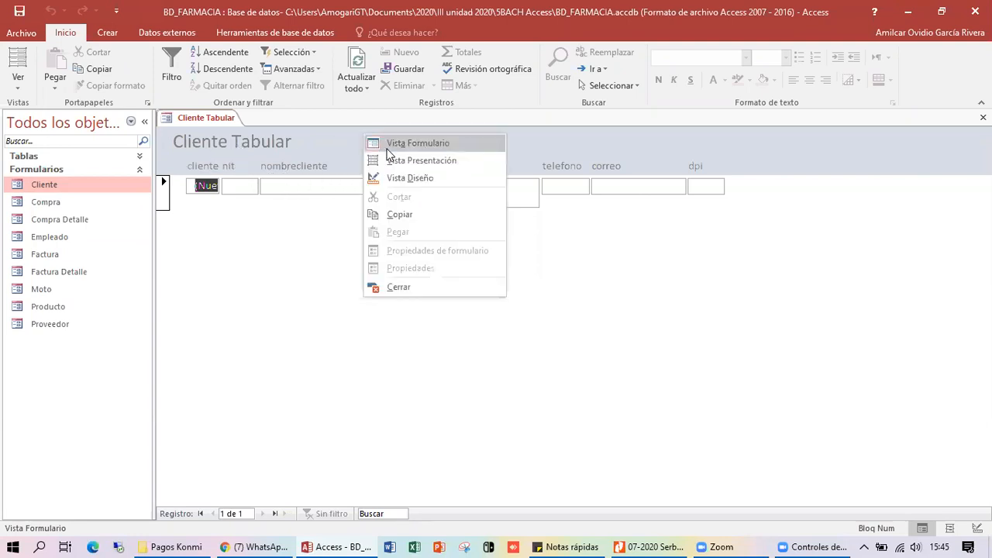
click(425, 173)
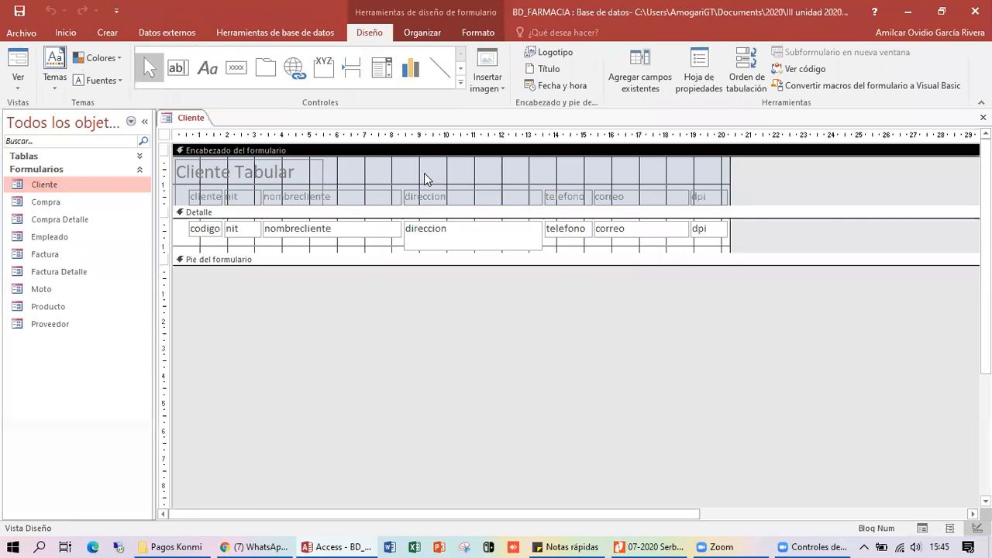
click(209, 195)
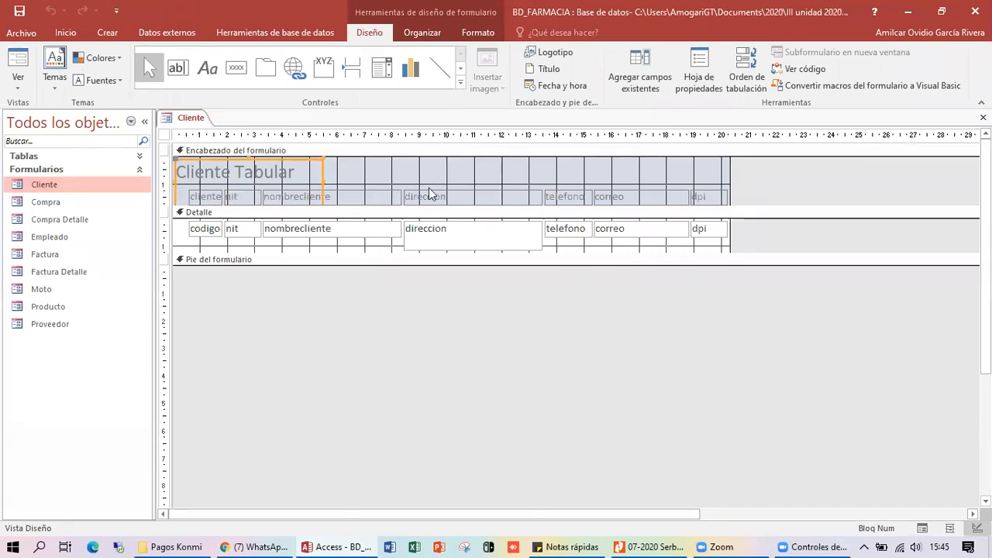
click(465, 237)
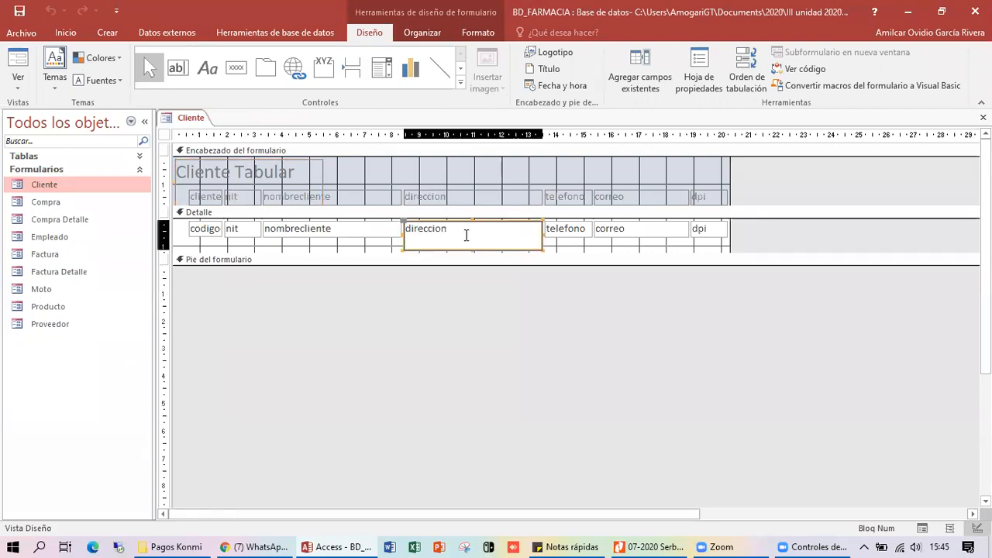
click(336, 234)
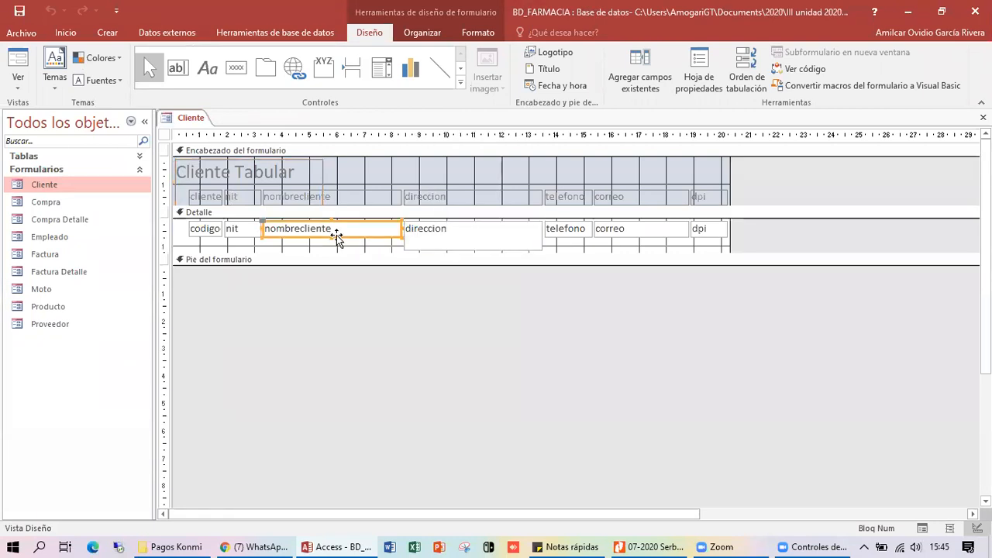
click(242, 235)
click(210, 232)
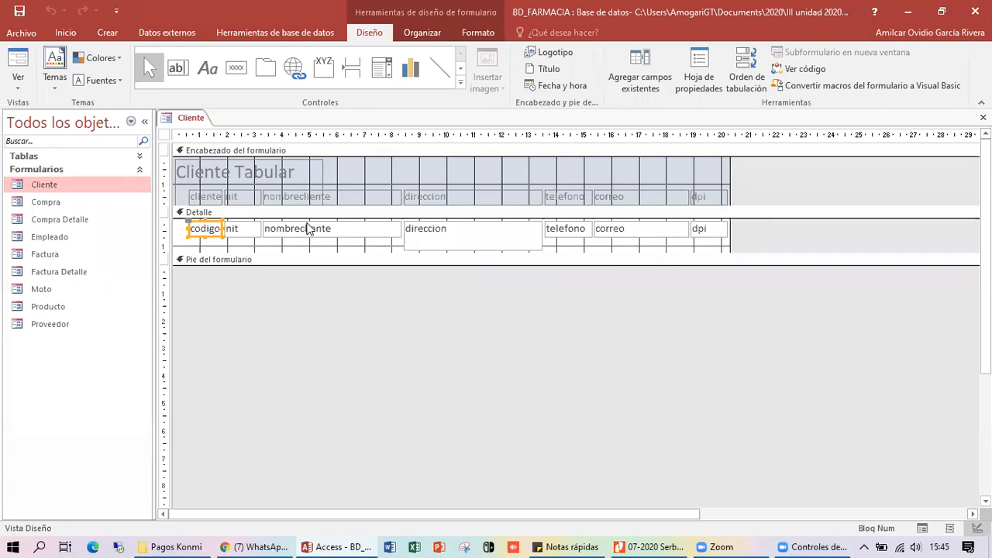
click(473, 227)
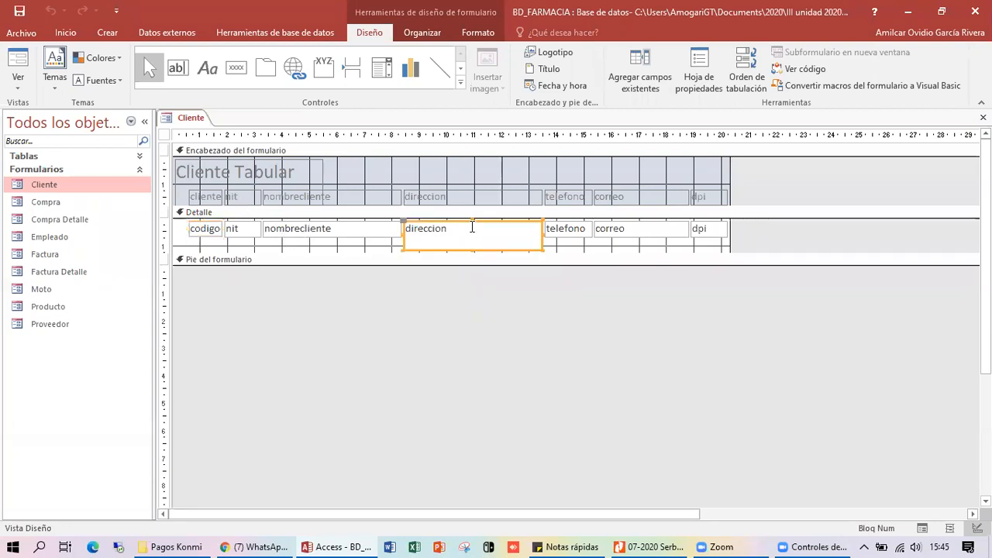
click(577, 232)
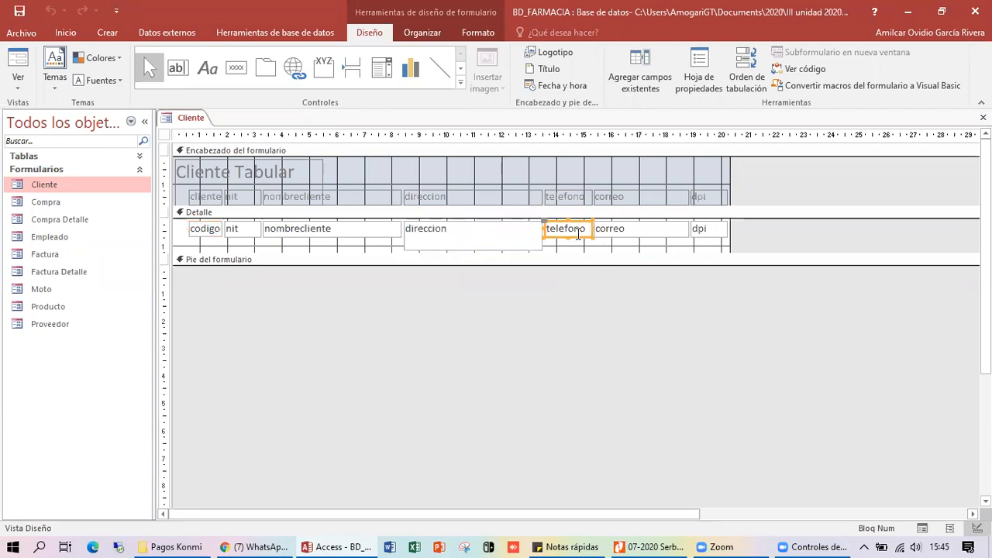
click(618, 229)
click(714, 230)
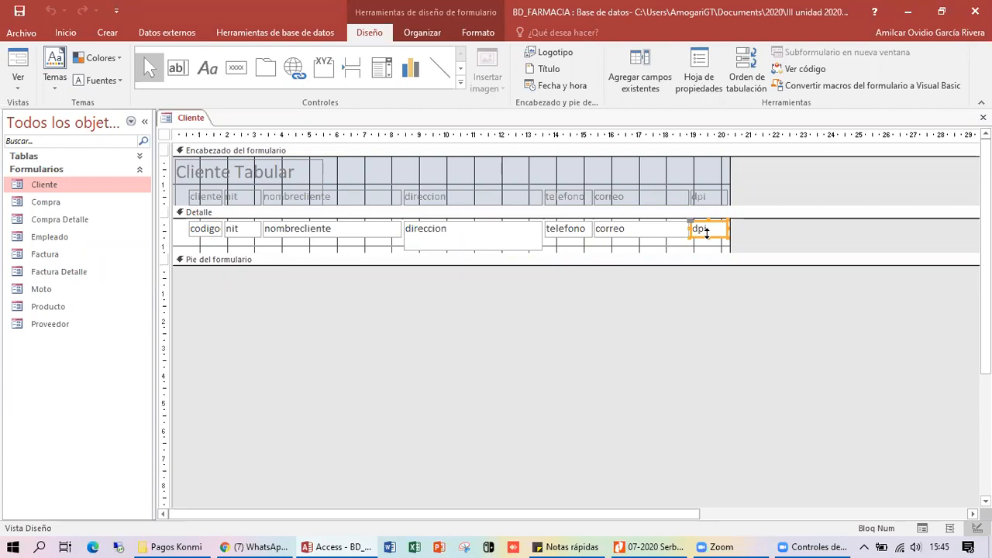
click(533, 171)
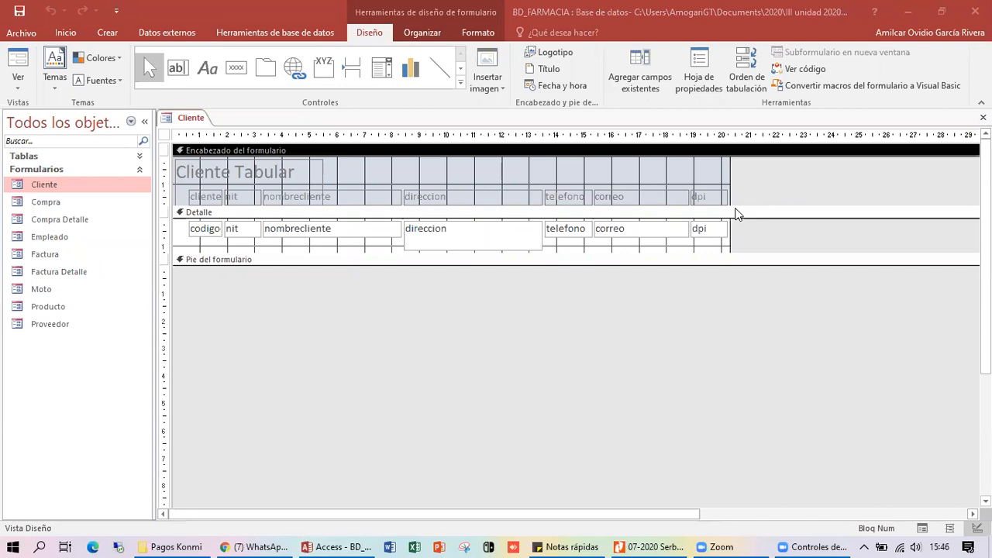
- Drag the Detalle bar down to stretch the Encabezado del formulario section much taller
click(674, 167)
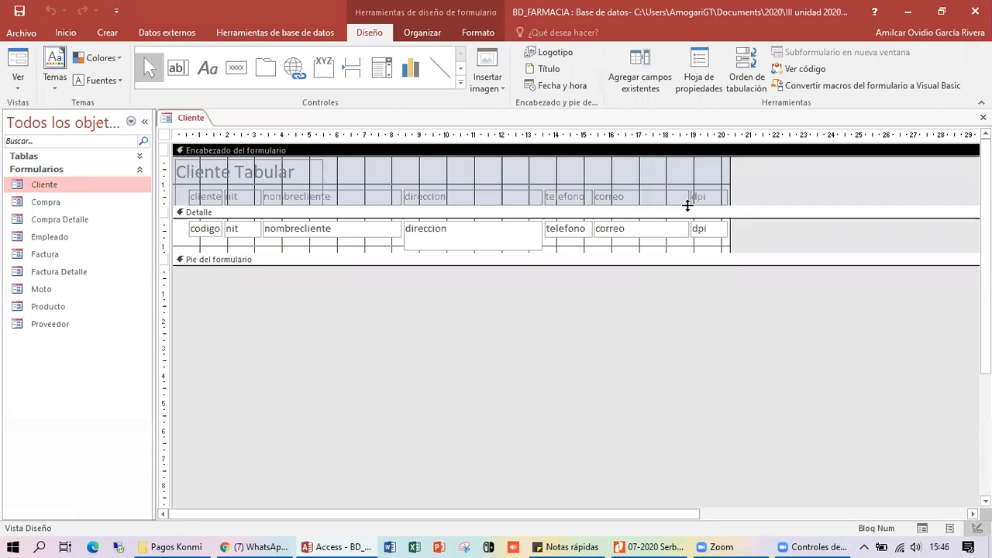
drag(687, 206, 683, 396)
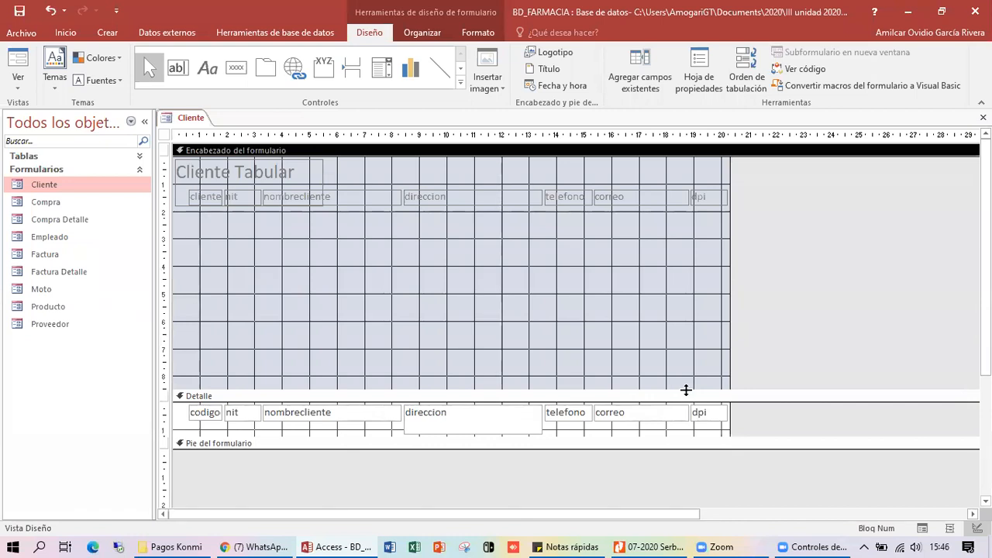
click(18, 59)
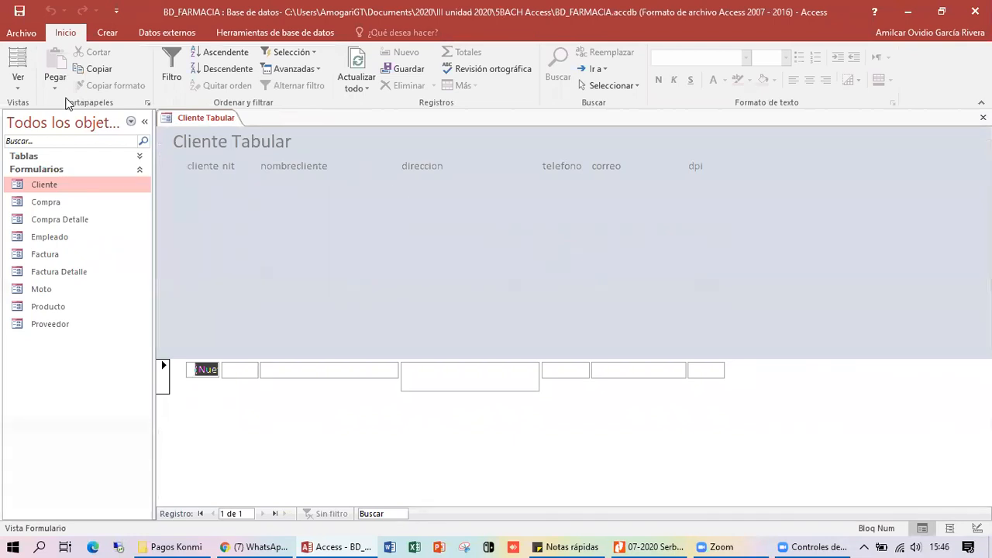
right_click(363, 211)
click(411, 255)
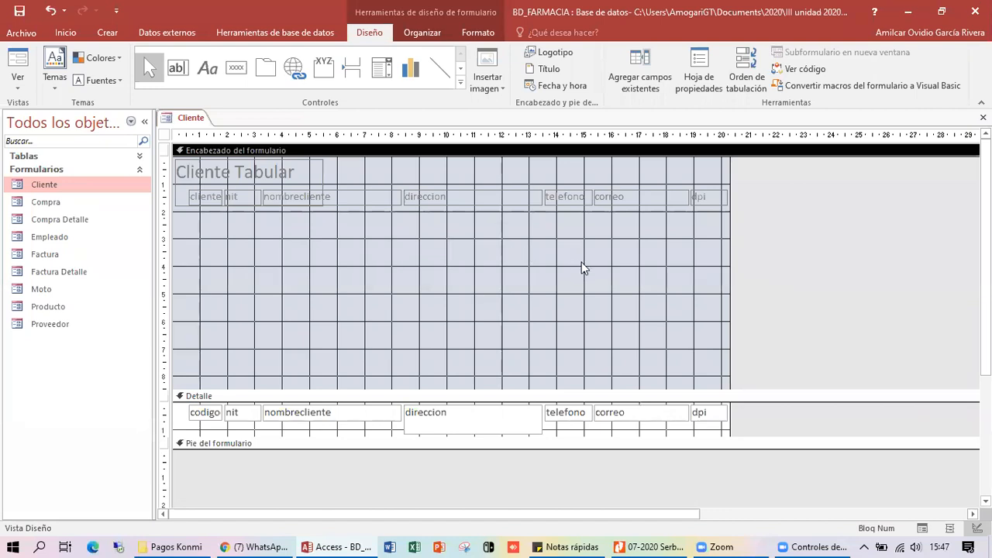
- Shorten the header, lengthen the detail section, preview in Form View, then return to Vista Diseño
drag(743, 391, 762, 255)
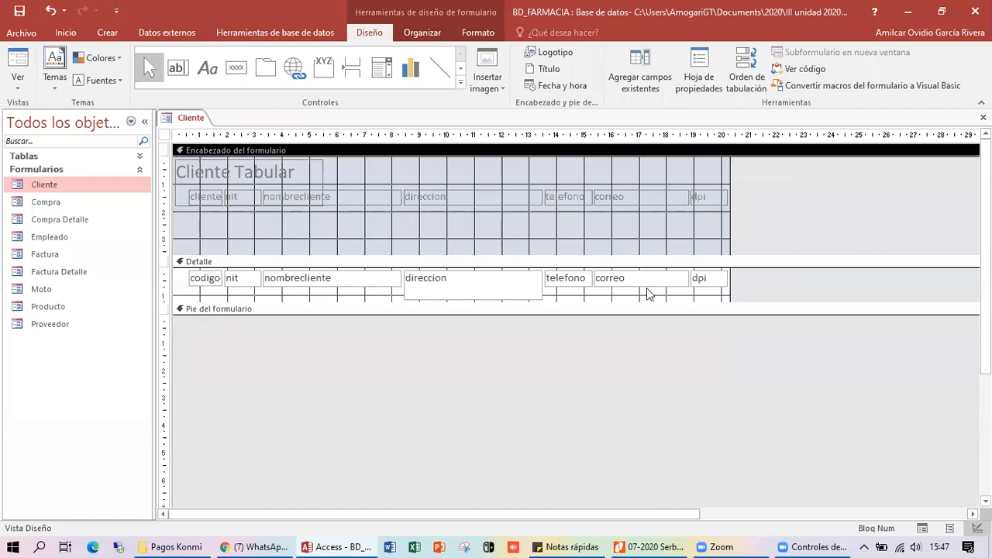
drag(751, 303, 752, 390)
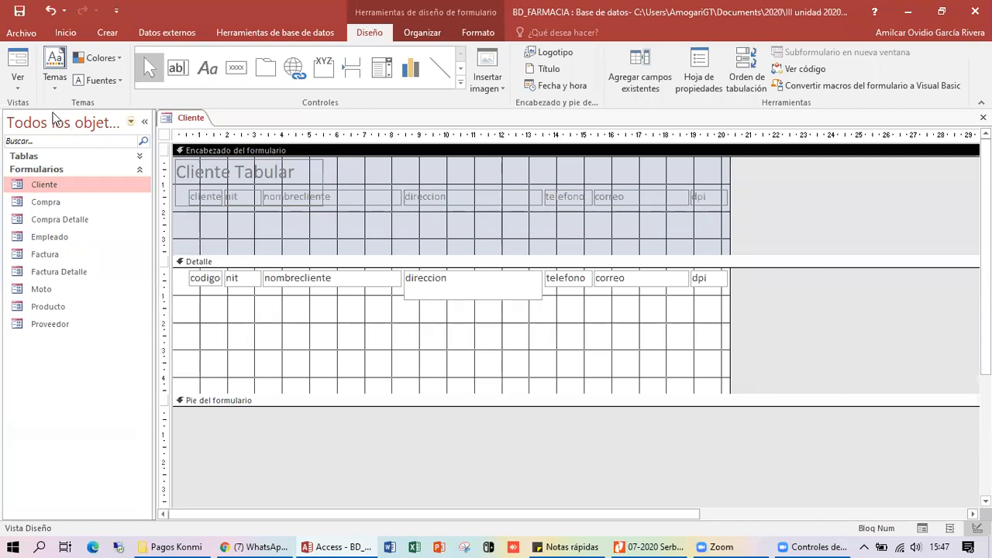
click(19, 61)
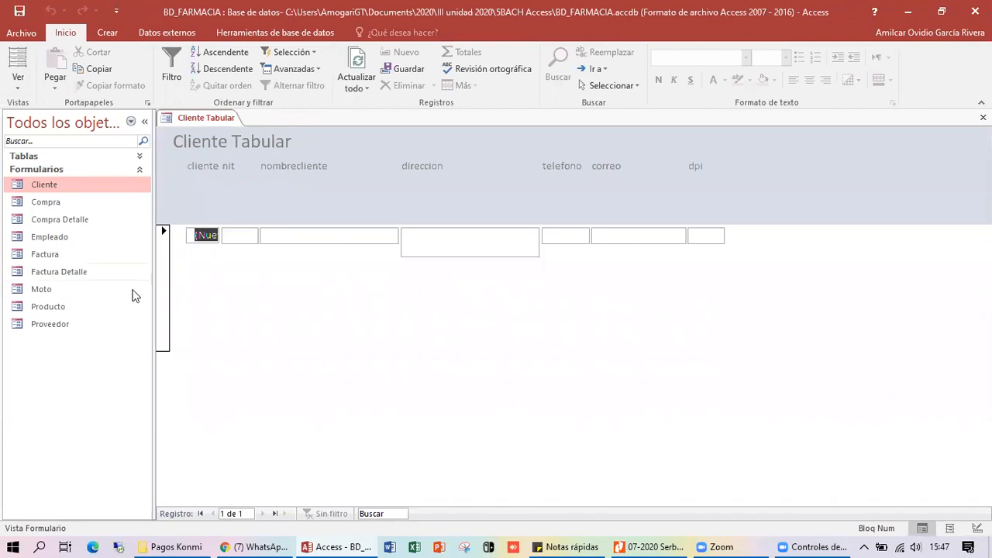
right_click(223, 175)
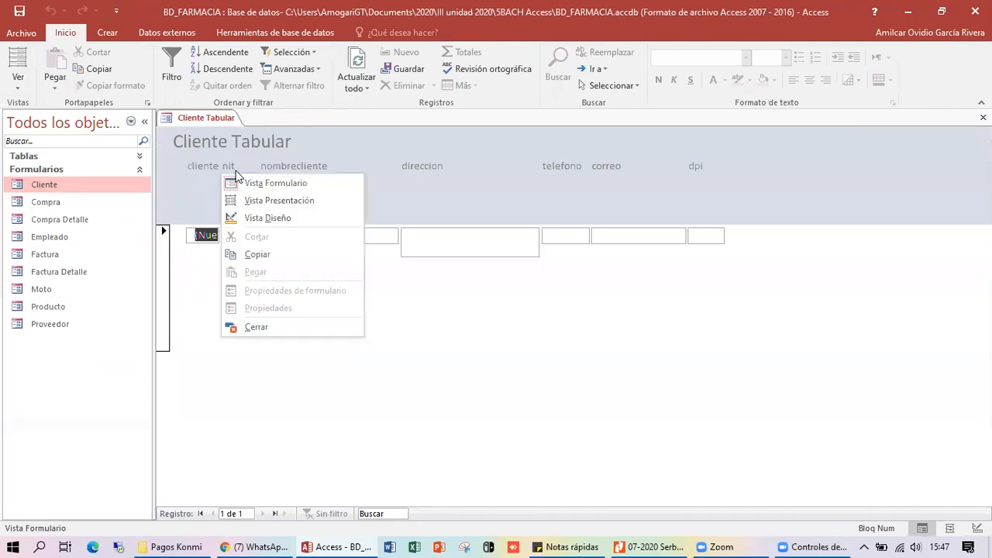
click(273, 218)
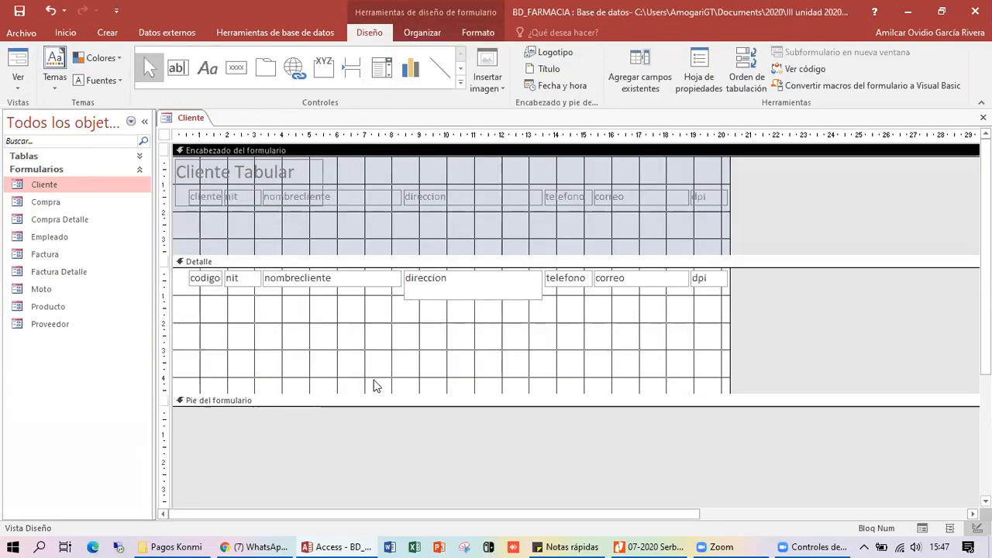
- Shorten the detail section and deepen the Pie del formulario to about 3 cm, selecting each section
drag(400, 394, 436, 318)
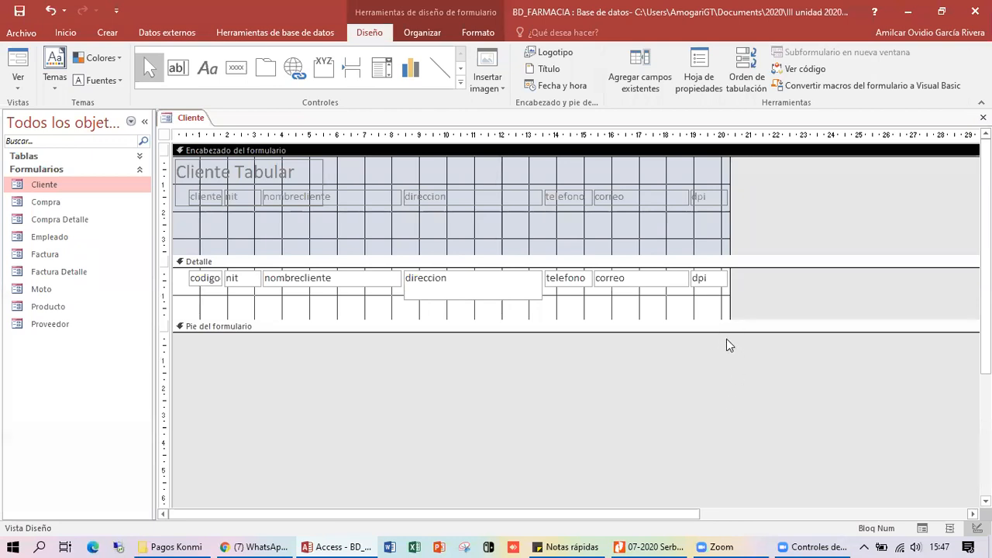
click(202, 333)
drag(203, 332, 325, 427)
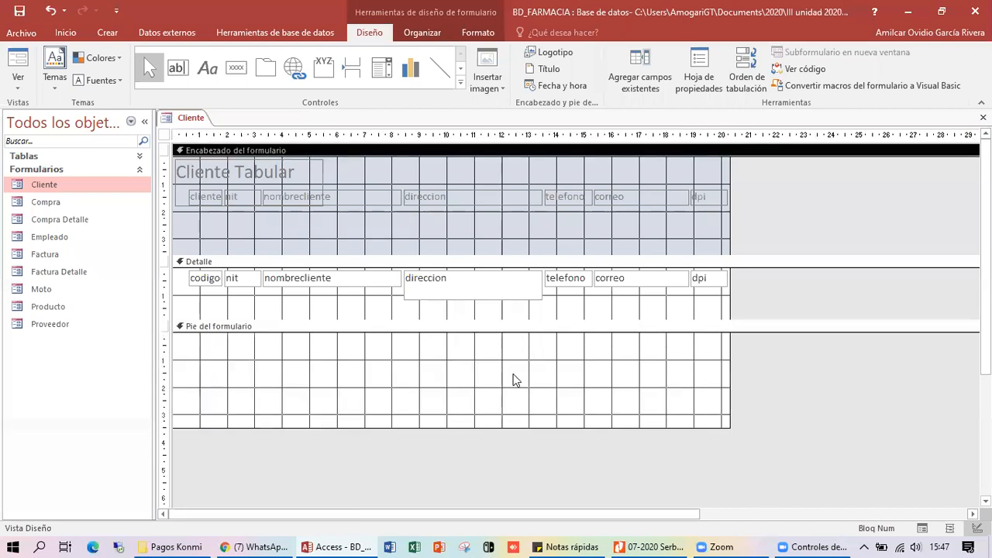
click(334, 381)
click(492, 381)
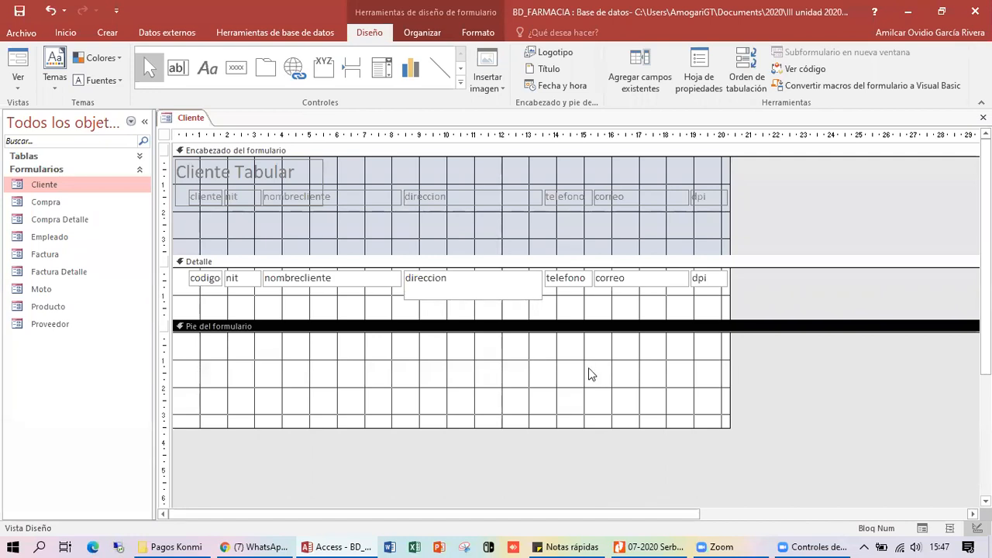
click(479, 377)
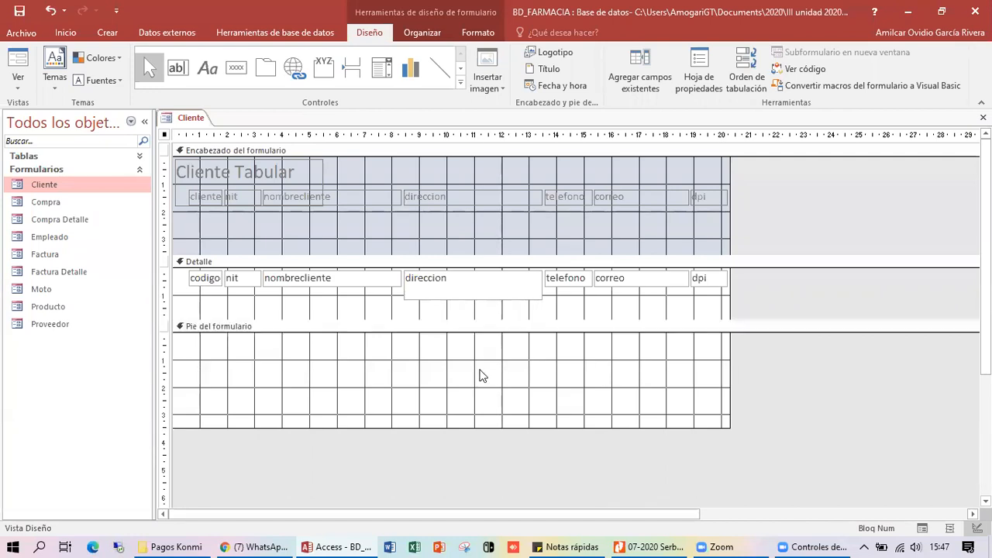
click(369, 306)
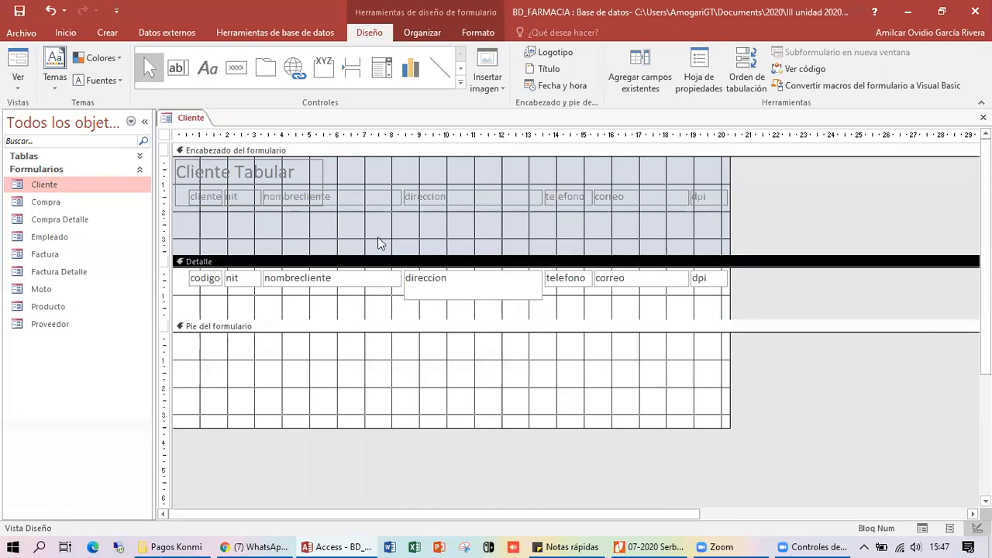
click(399, 180)
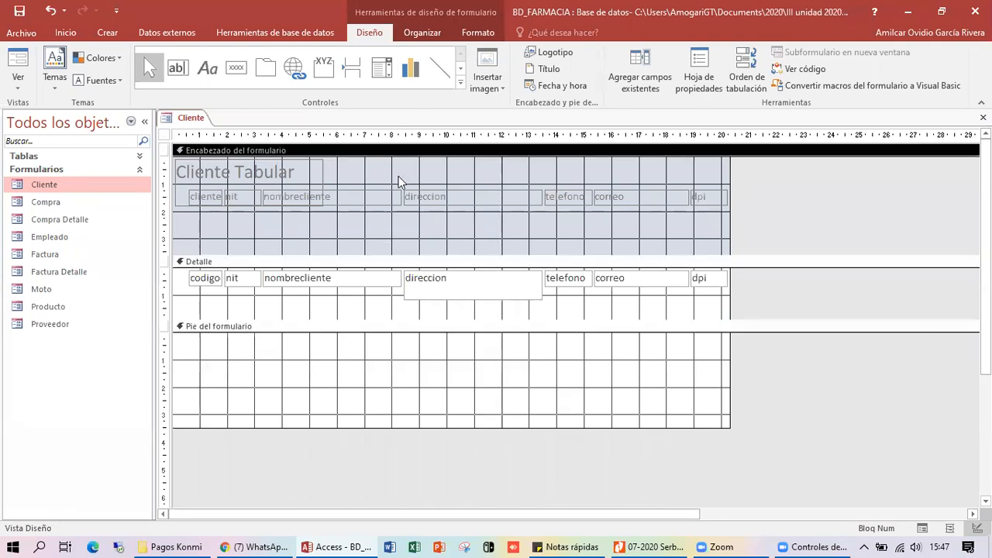
click(368, 302)
click(355, 370)
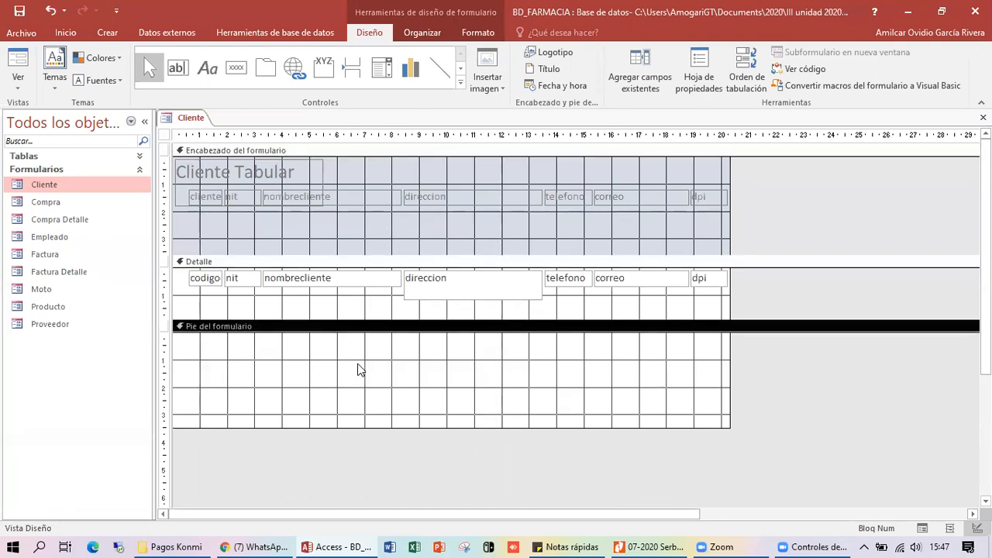
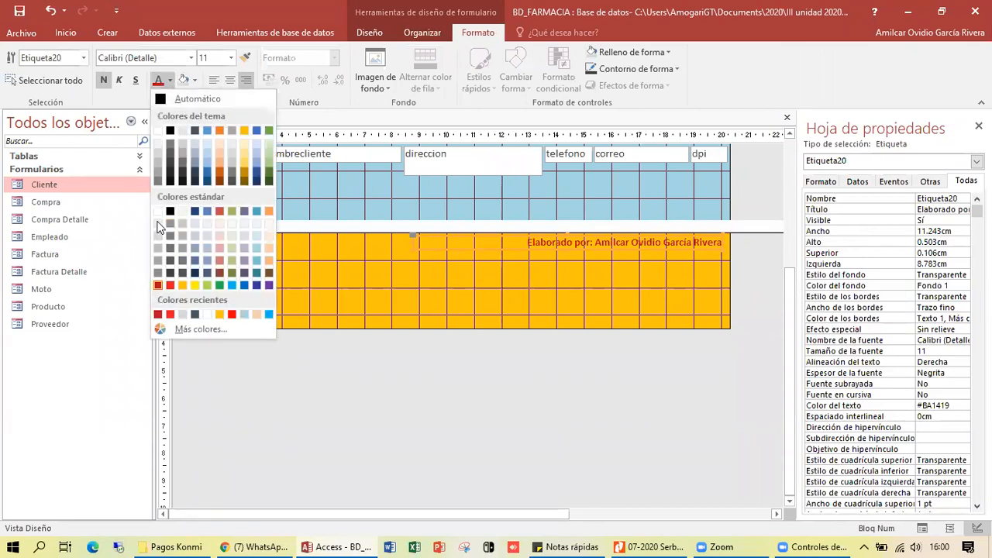
- Make the footer credit text white and shrink the form footer to a thin strip
click(155, 212)
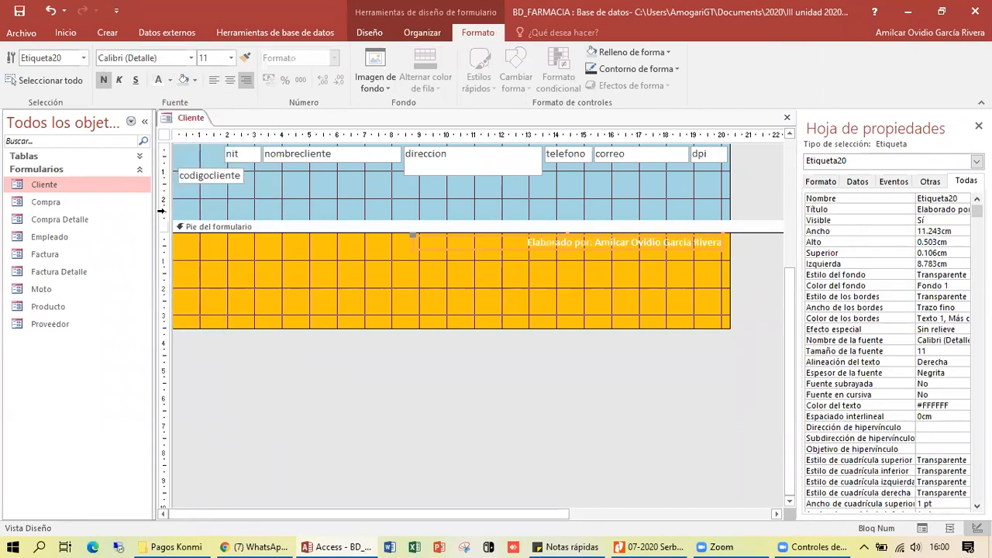
click(423, 298)
drag(424, 327, 454, 255)
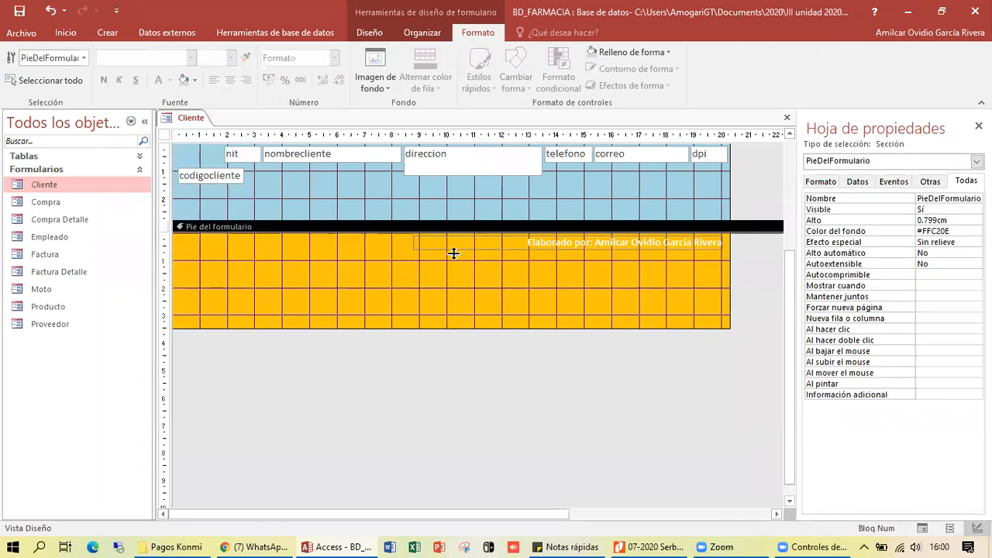
scroll(396, 256, up, 5)
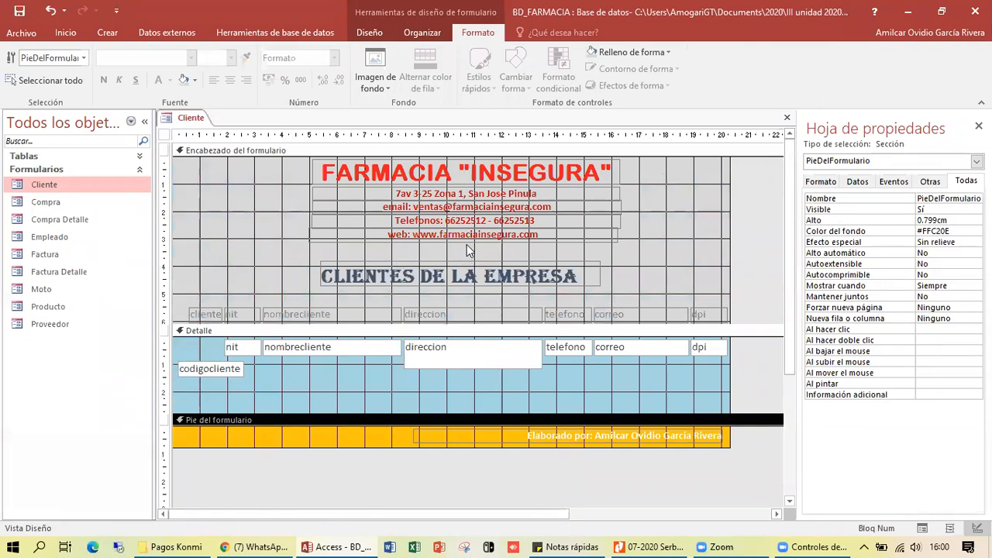
- Make the codigocliente text box bold with red text
click(245, 248)
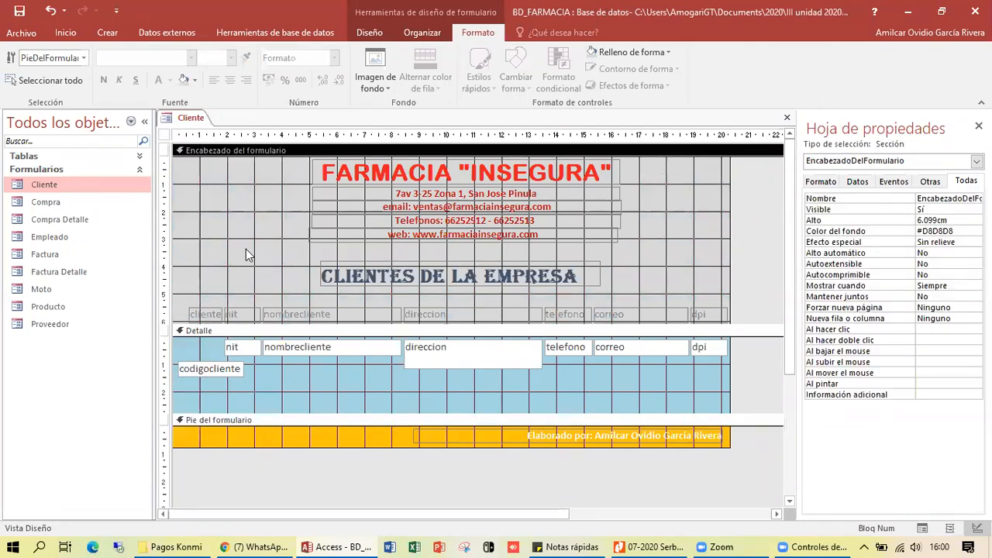
click(257, 373)
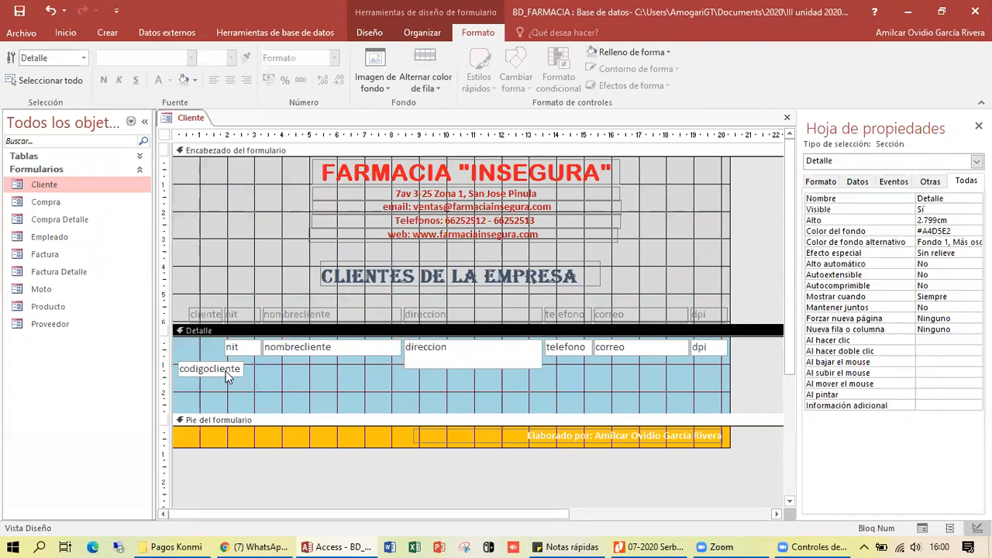
click(222, 369)
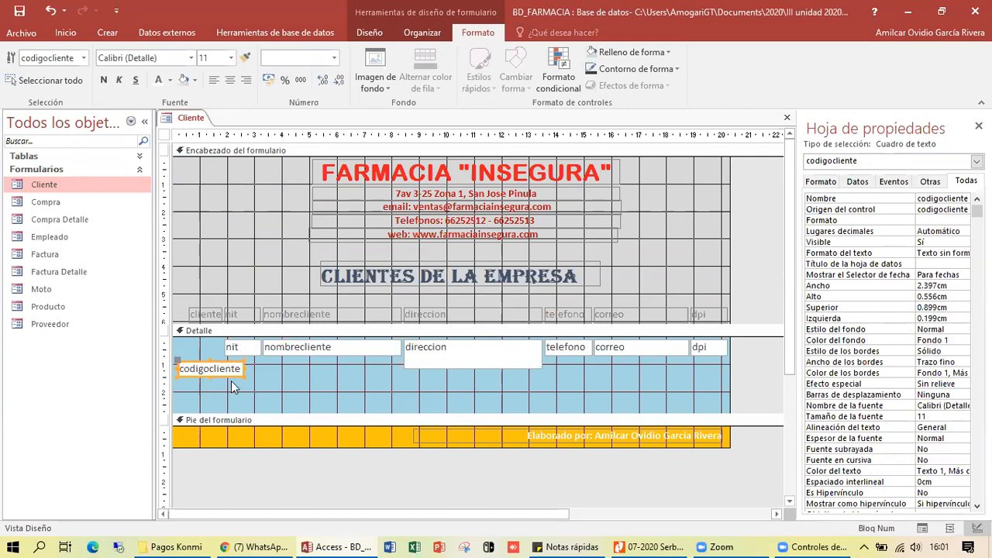
click(169, 80)
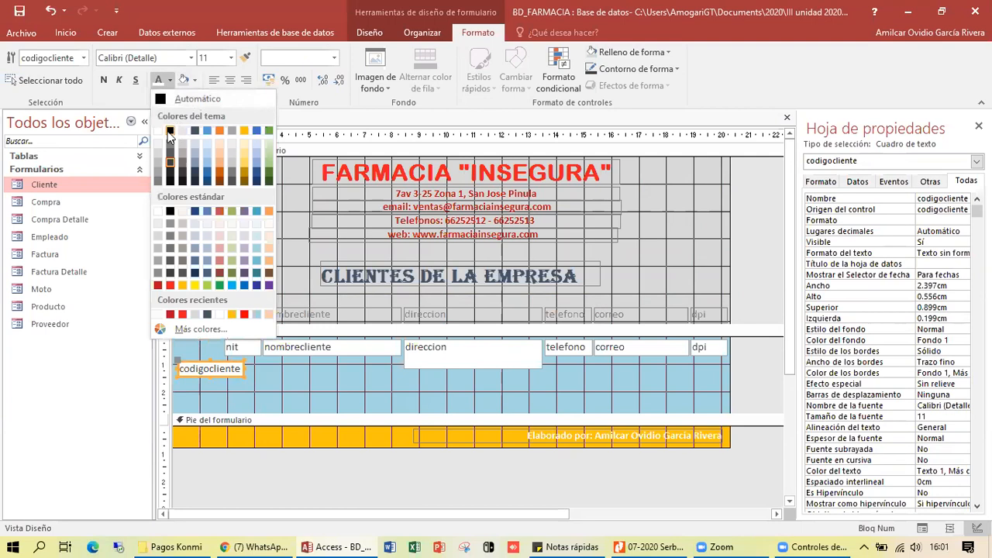
click(219, 210)
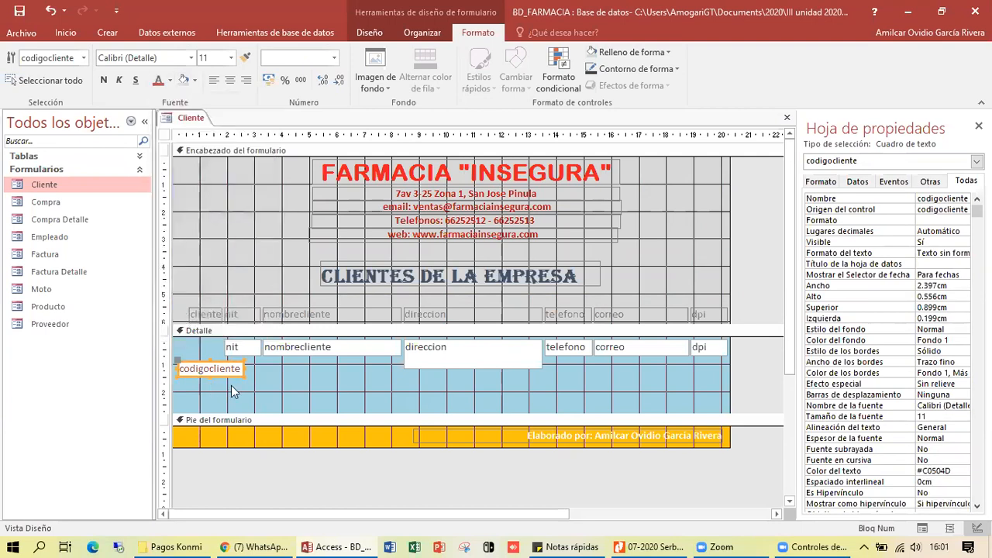
click(104, 81)
click(367, 32)
- In Form View, enter a new client's NIT, full name and street address
click(17, 62)
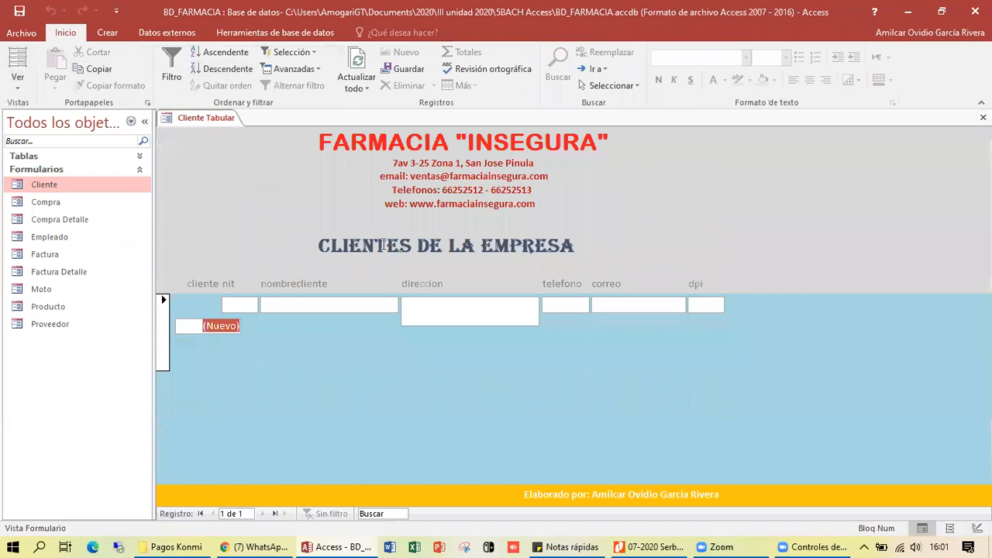
click(199, 325)
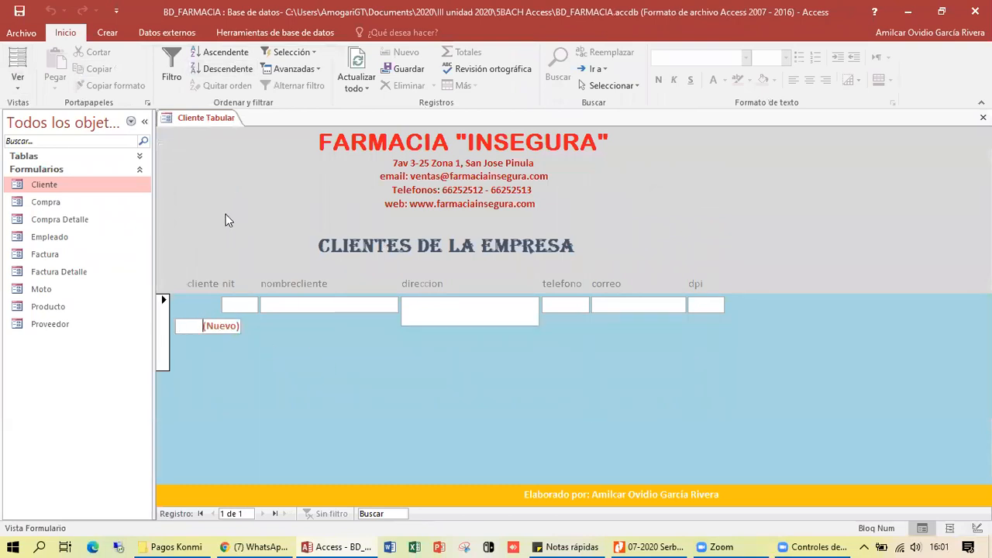
click(256, 304)
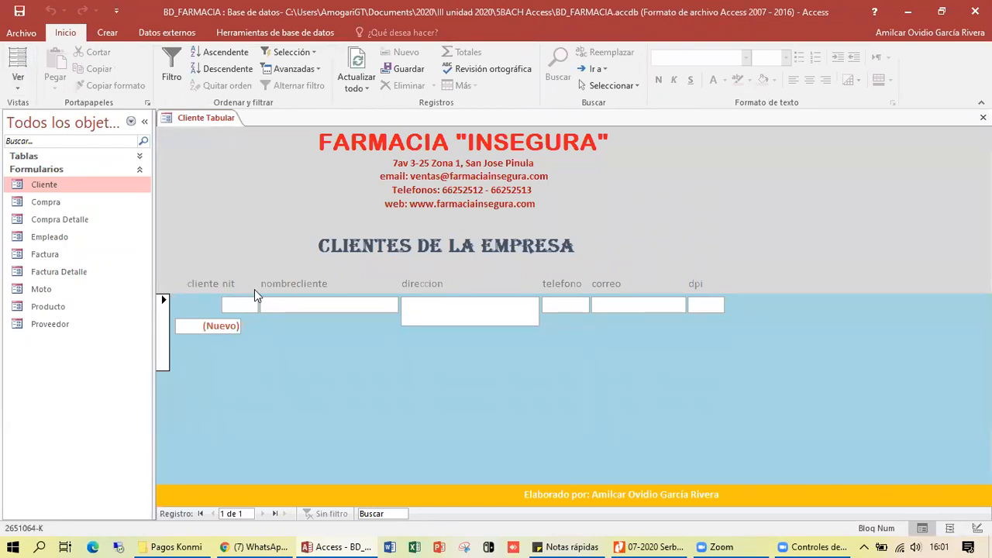
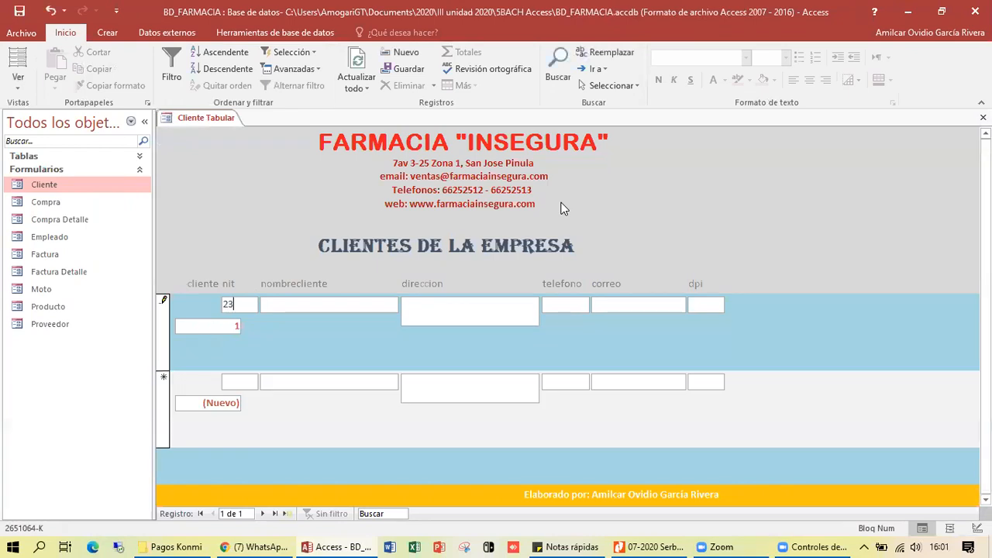
key(Tab)
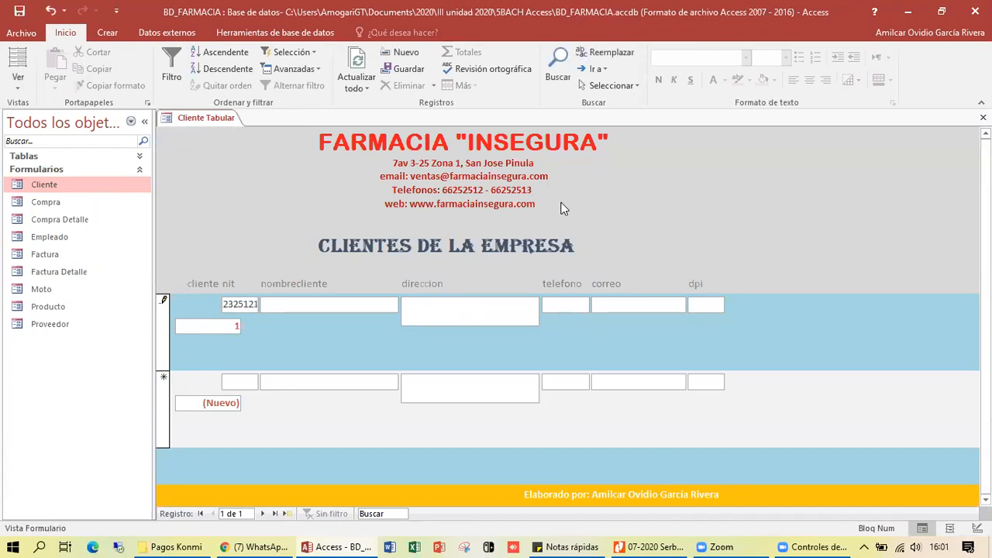
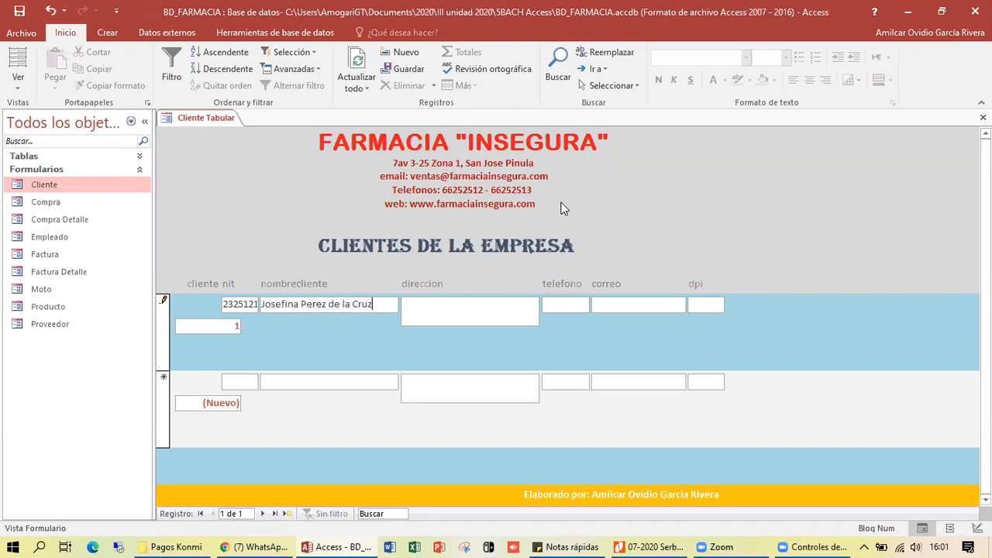
key(Tab)
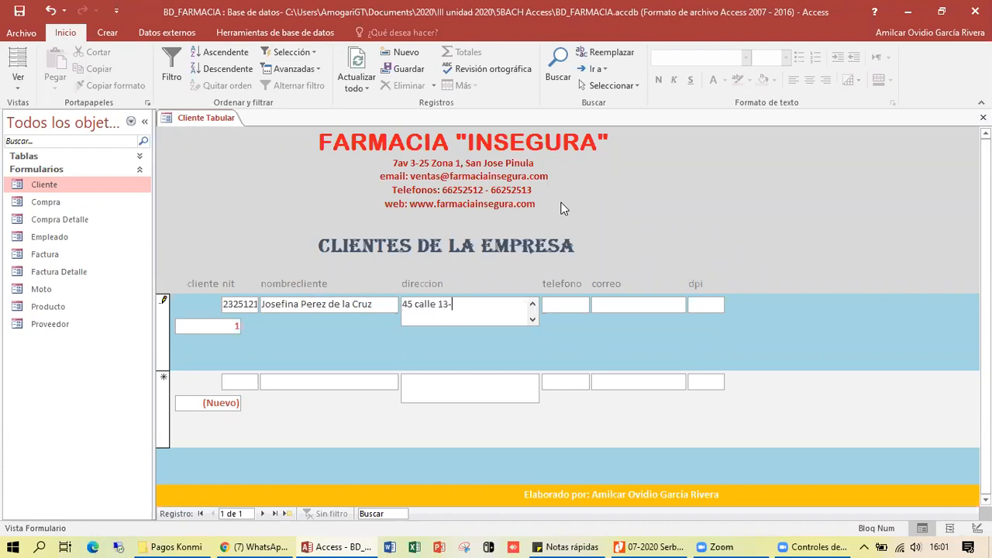
key(Tab)
- Fill in the client's phone number, e-mail address and DPI number
text(56)
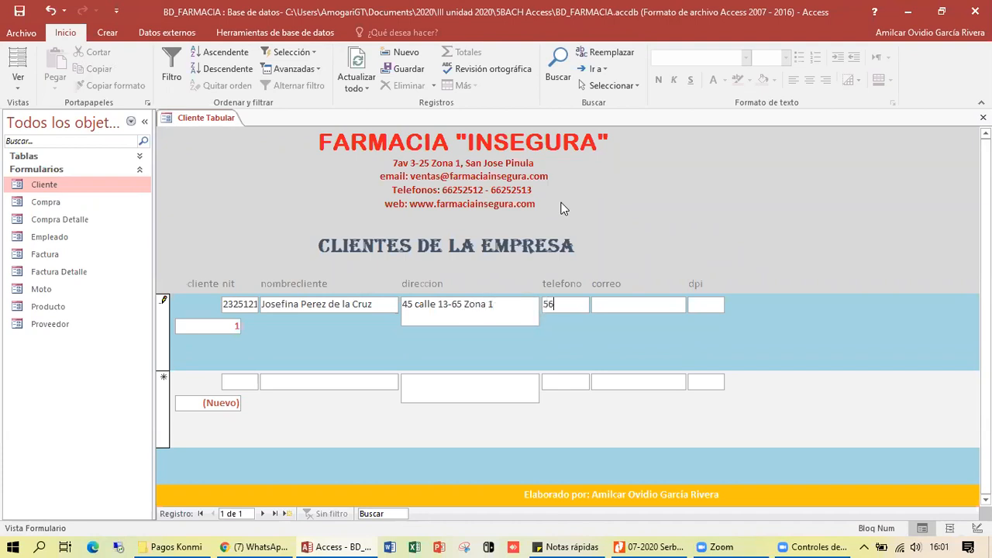
text(564545)
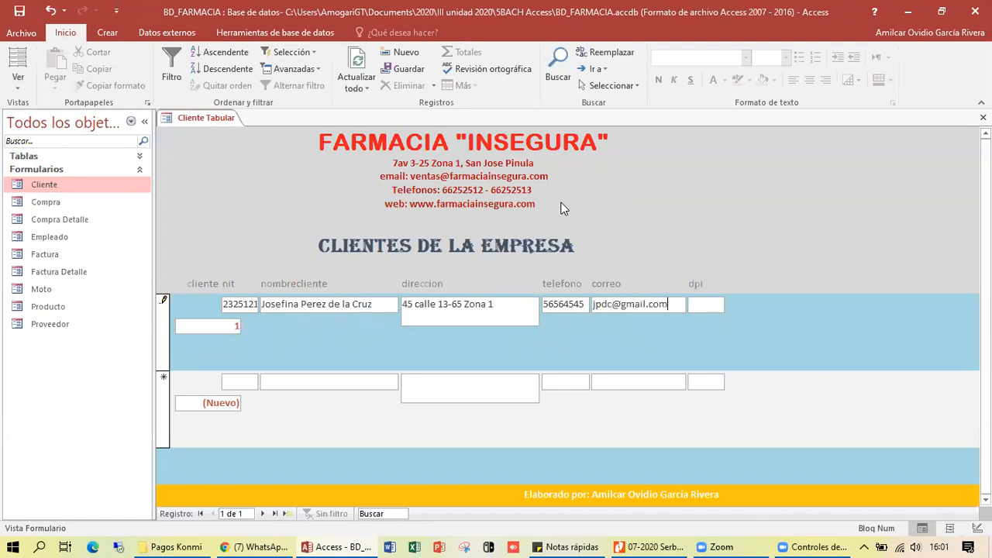
key(Tab)
- Save the client record and go back to select the first record
click(168, 398)
click(223, 357)
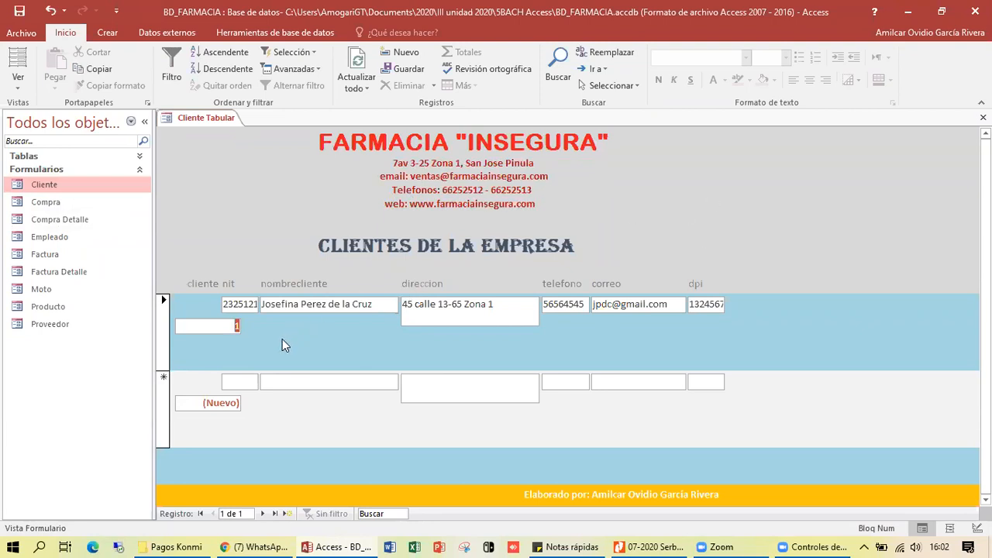
click(162, 338)
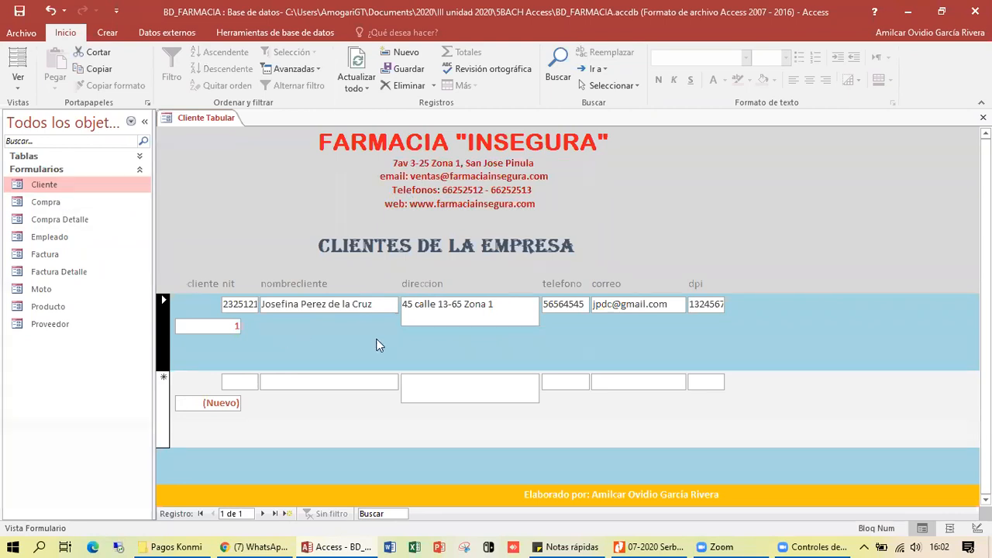
click(332, 333)
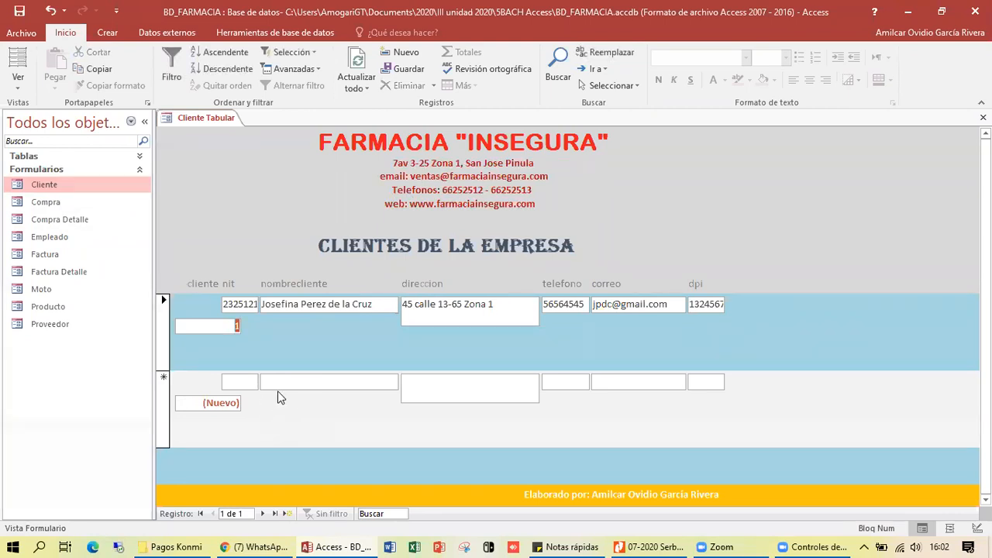
- Check the blank new record and the first record's telefono and dpi values, then return to Vista Diseño
click(272, 383)
click(580, 381)
click(477, 387)
click(297, 340)
double_click(563, 304)
click(609, 304)
double_click(705, 305)
click(705, 303)
double_click(702, 304)
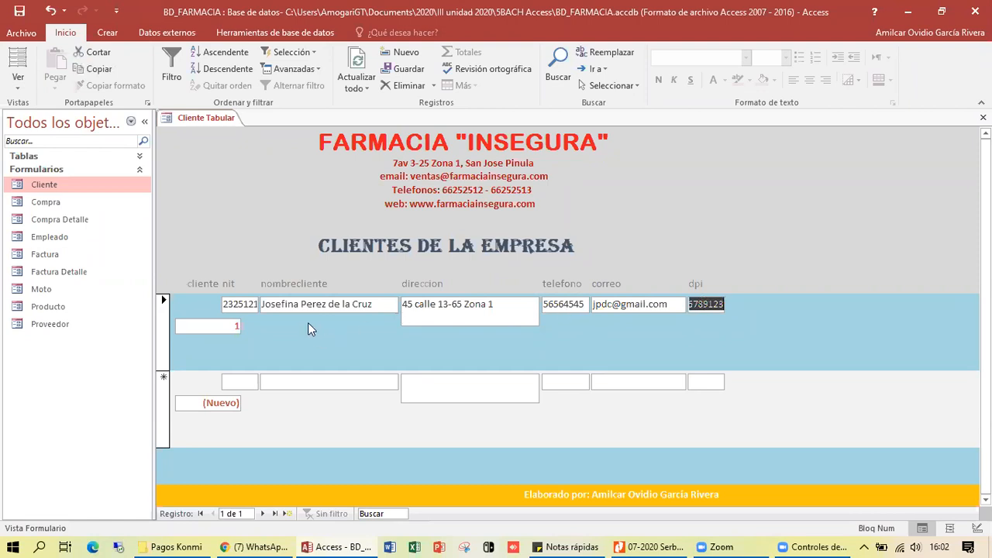
right_click(259, 223)
click(299, 267)
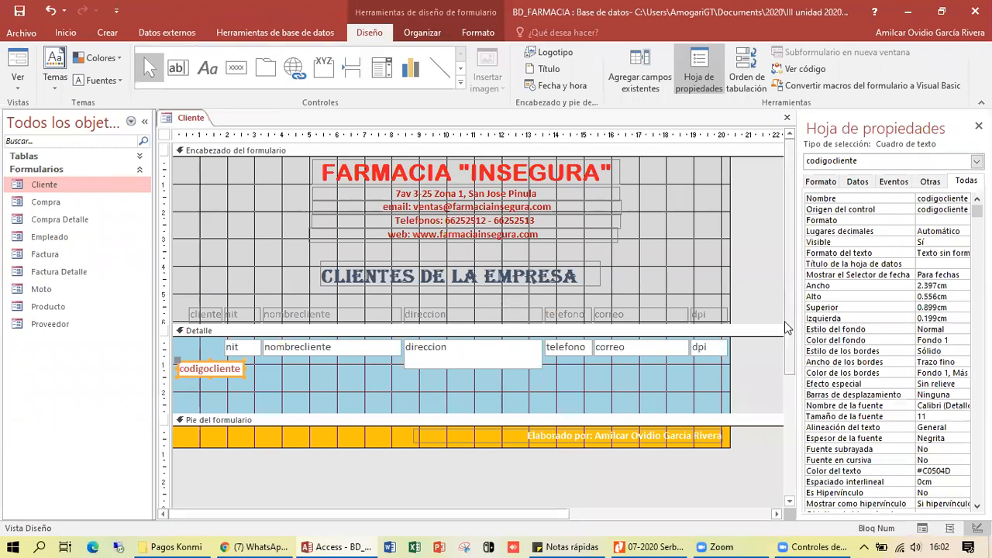
- Move the nit box down beside codigocliente and shift the cliente heading left
scroll(544, 399, down, 2)
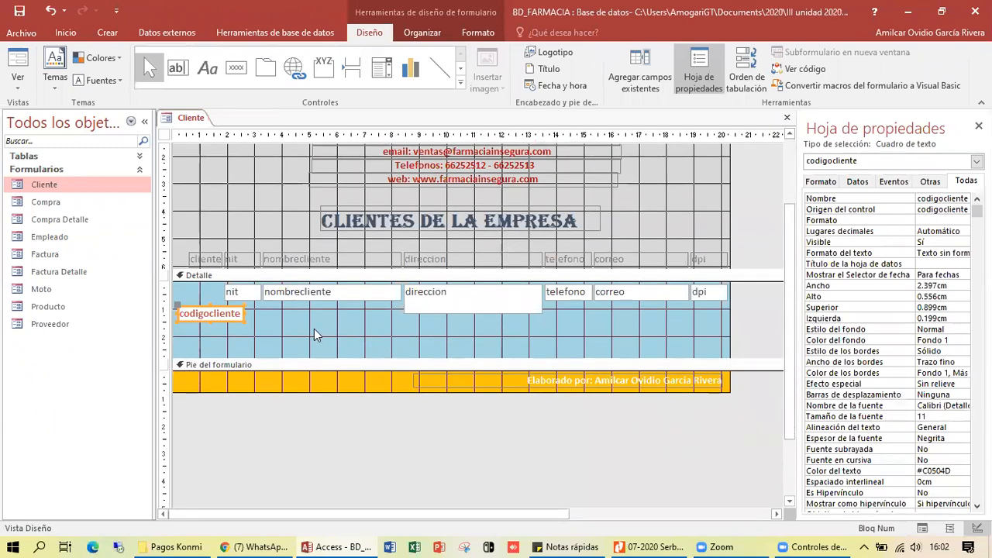
click(265, 317)
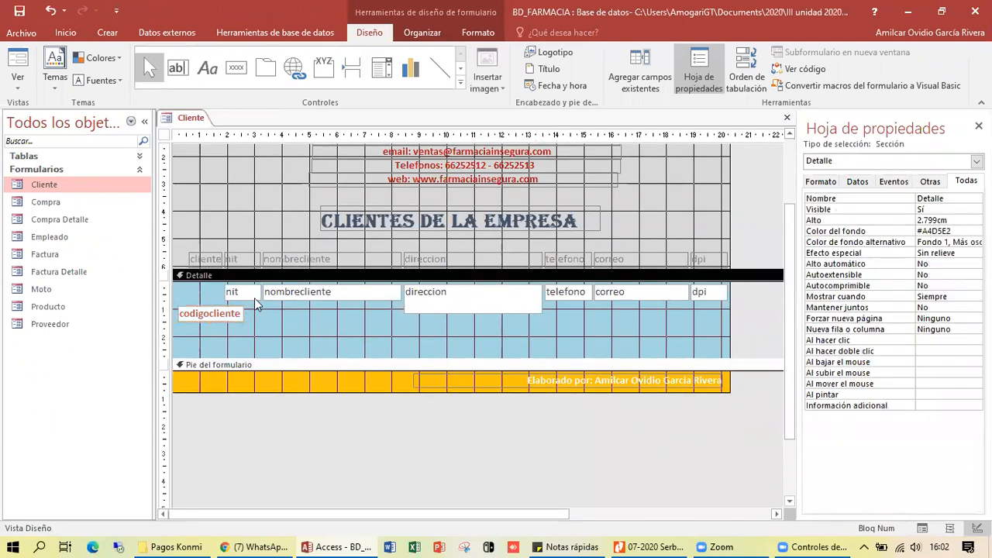
click(252, 298)
click(248, 301)
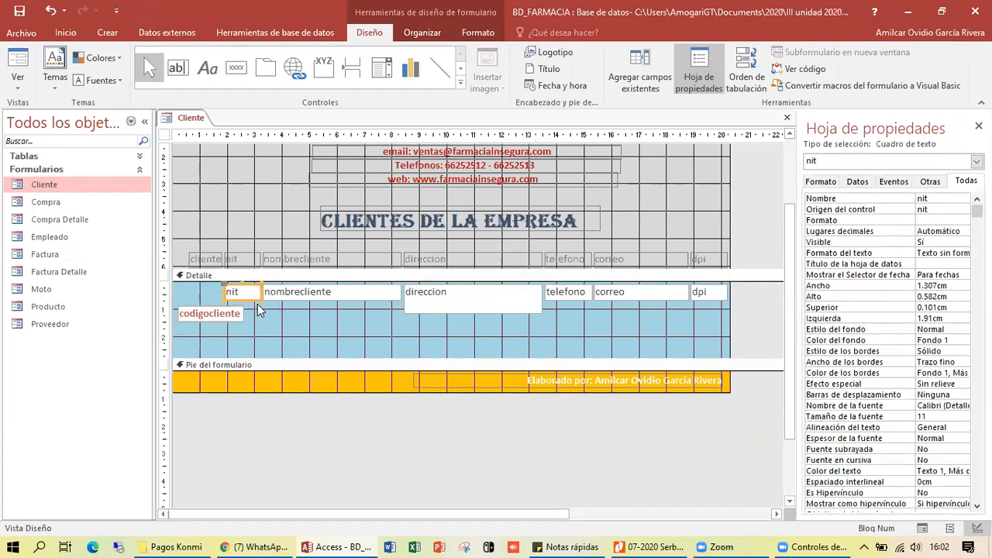
drag(249, 301, 290, 335)
click(214, 324)
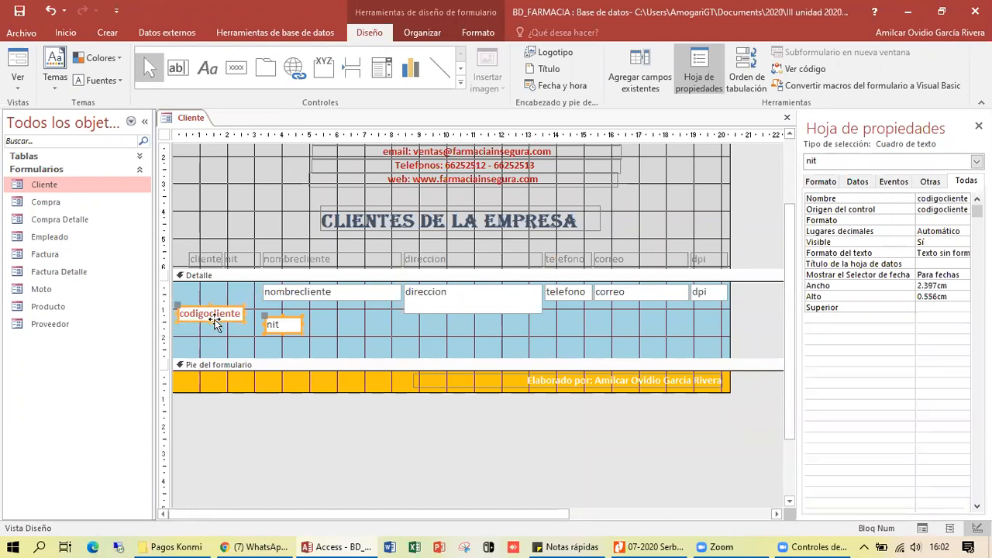
click(205, 256)
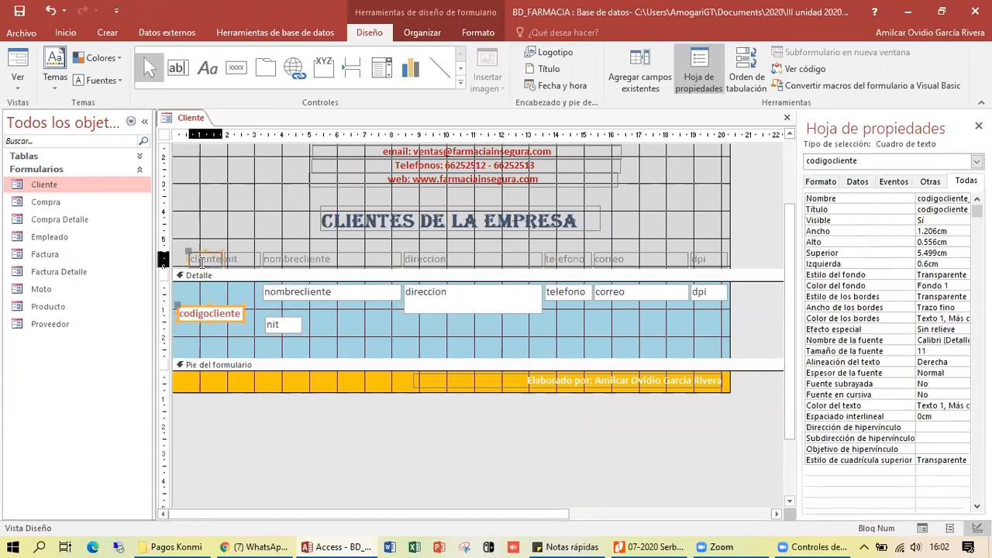
drag(205, 253, 182, 250)
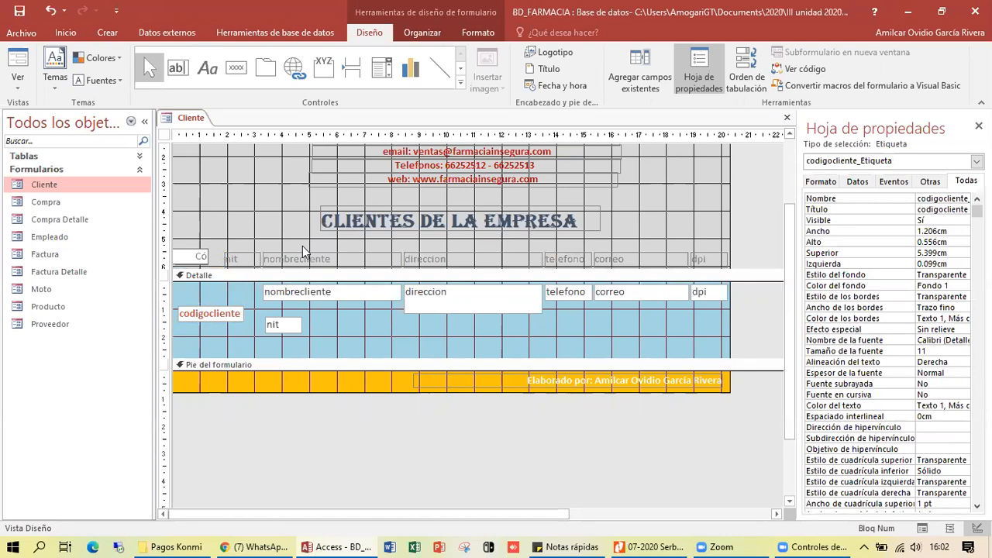
- Move the codigocliente box to the top of the detail row and narrow it
click(218, 309)
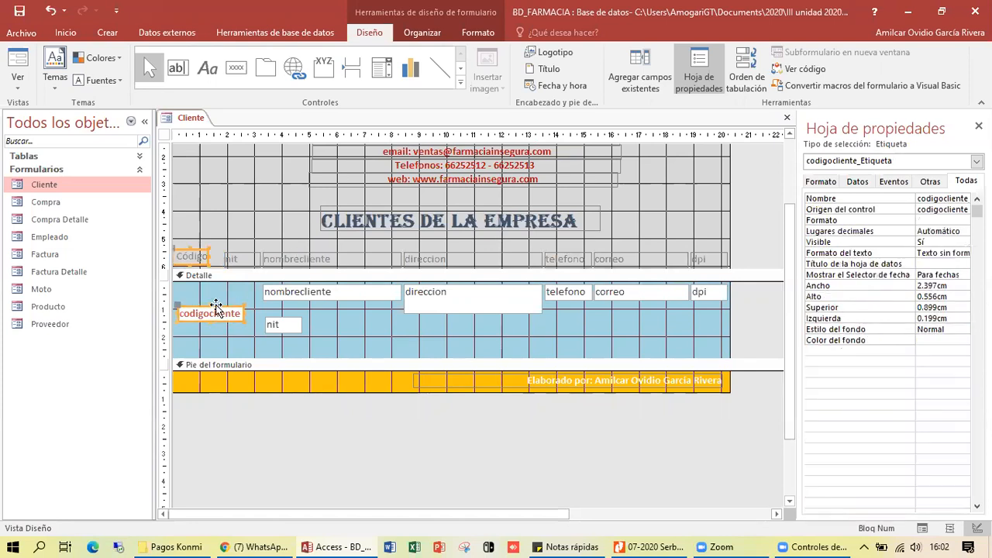
drag(219, 310, 213, 283)
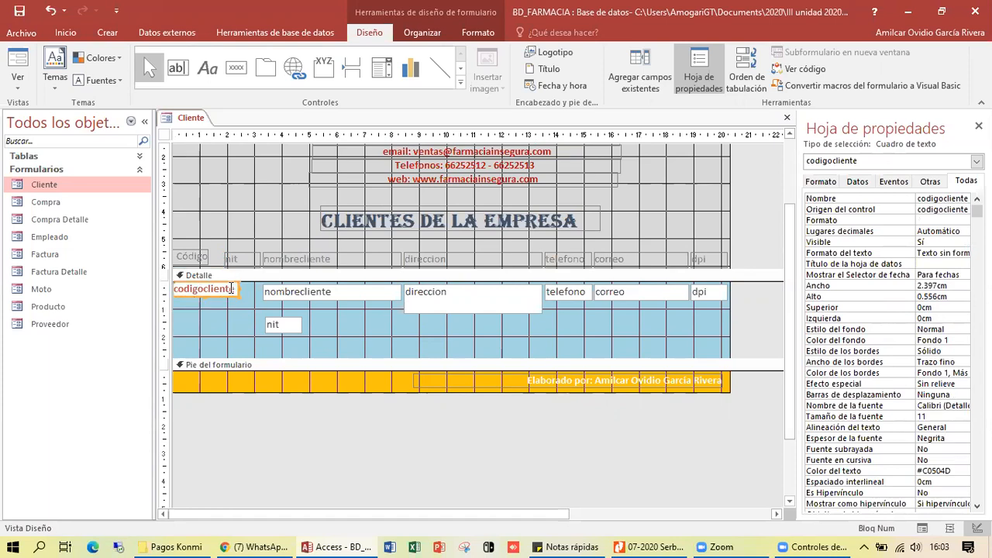
click(207, 289)
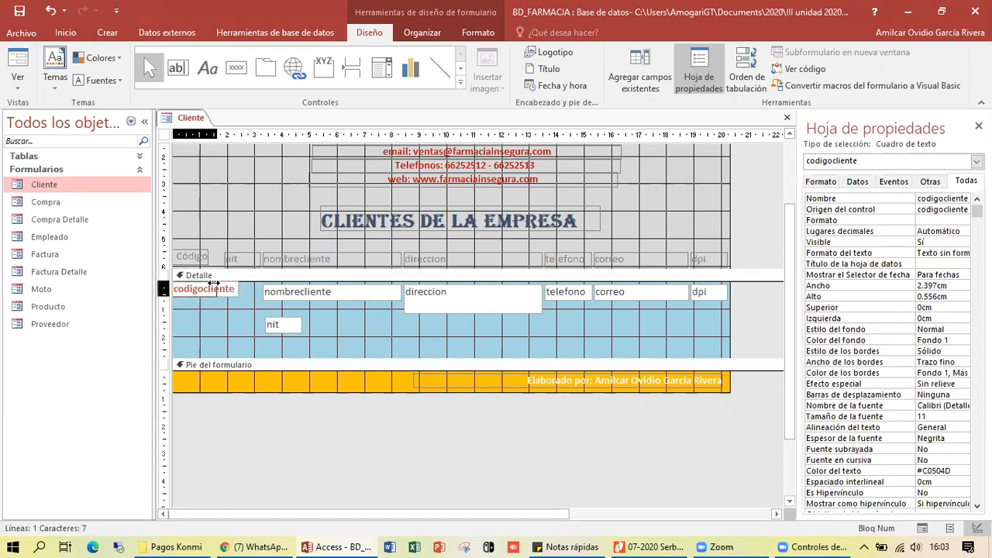
drag(208, 283, 209, 283)
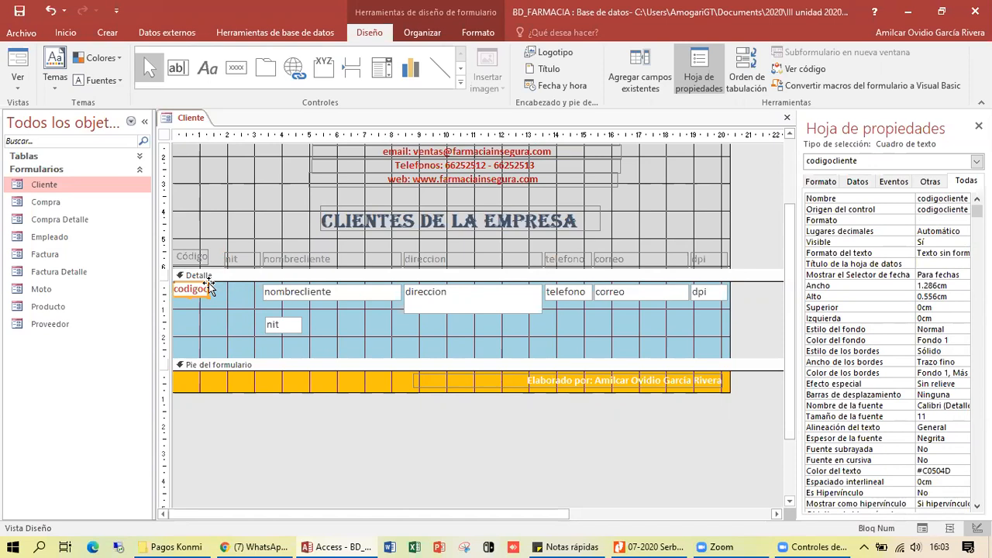
- Place the nit heading next to Código, widen it and rename it 'Nit'
click(228, 260)
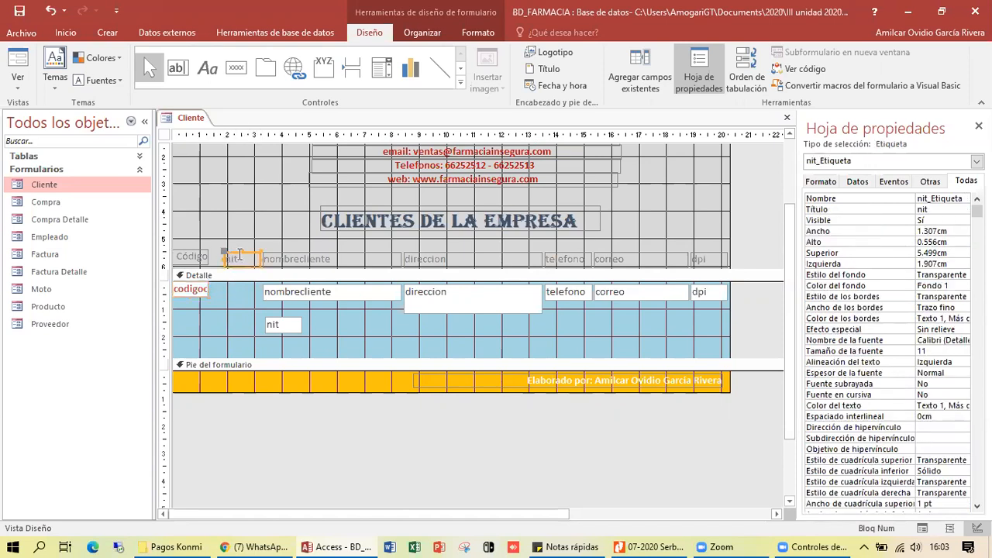
drag(250, 254, 315, 258)
shift+click(265, 258)
click(241, 256)
drag(241, 256, 287, 256)
double_click(215, 257)
text(N)
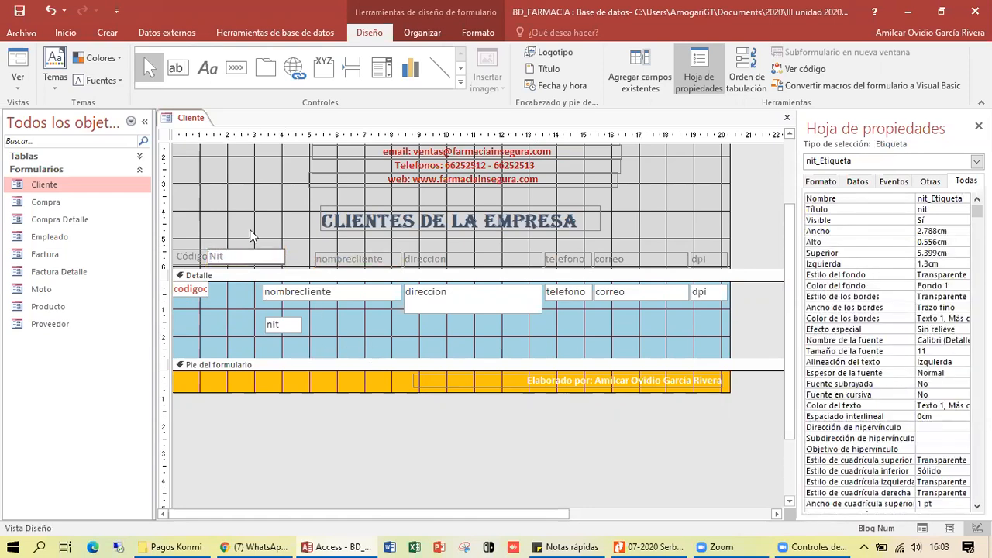
click(254, 240)
click(252, 252)
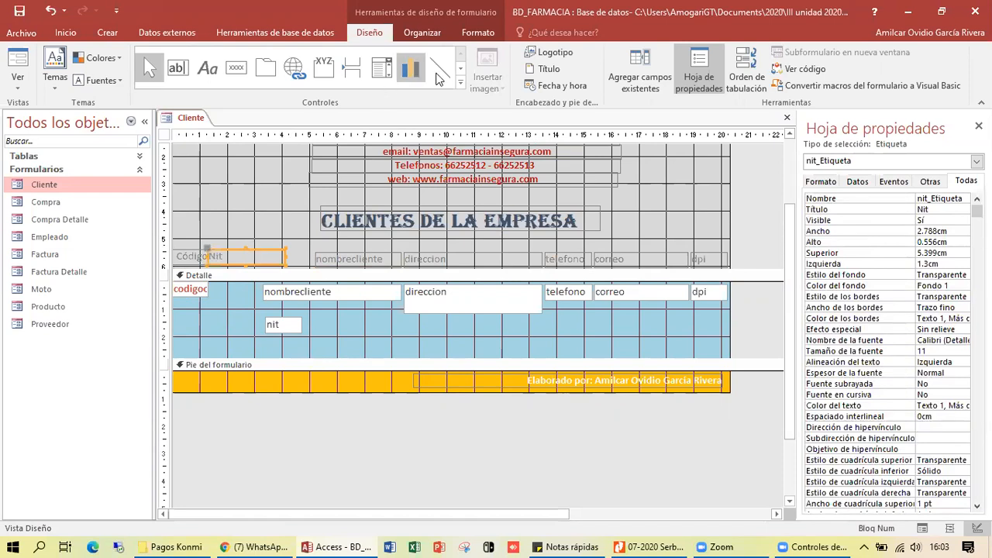
click(466, 32)
- Center the Nit heading, then move the nit box into the top row and widen it
click(231, 80)
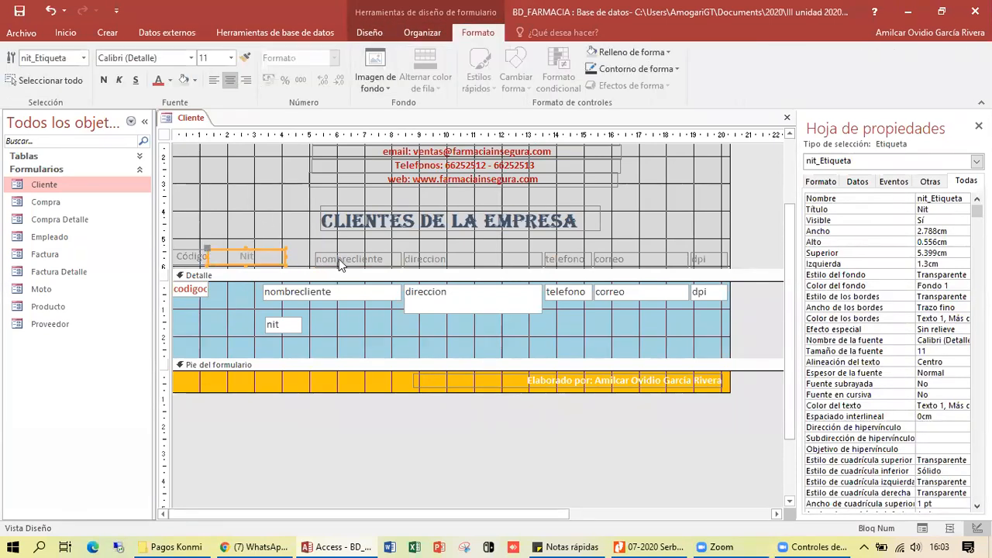
click(280, 329)
drag(282, 332, 304, 291)
click(271, 291)
click(241, 290)
drag(243, 289, 283, 289)
- Move the nombrecliente heading and box left beside Nit and widen the heading
click(324, 258)
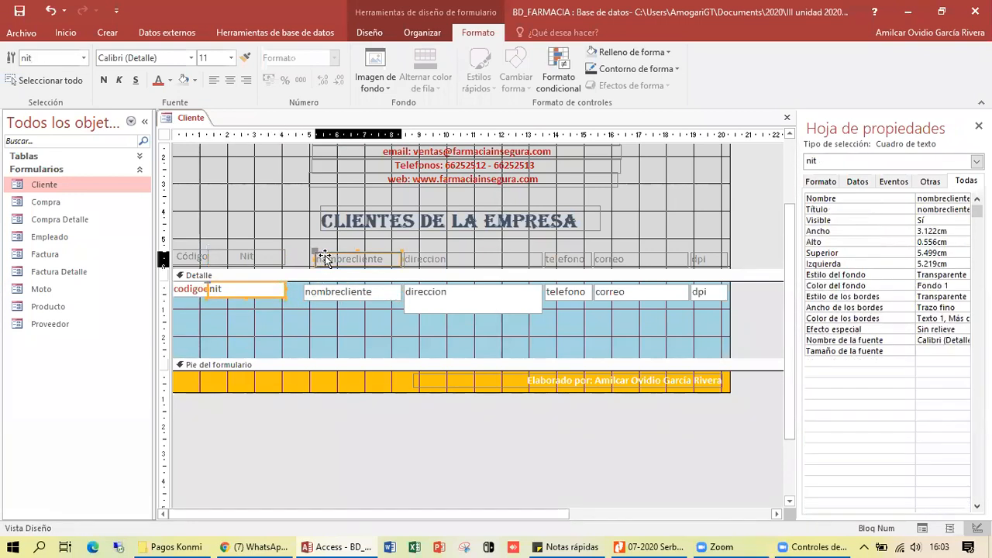
drag(331, 252, 301, 250)
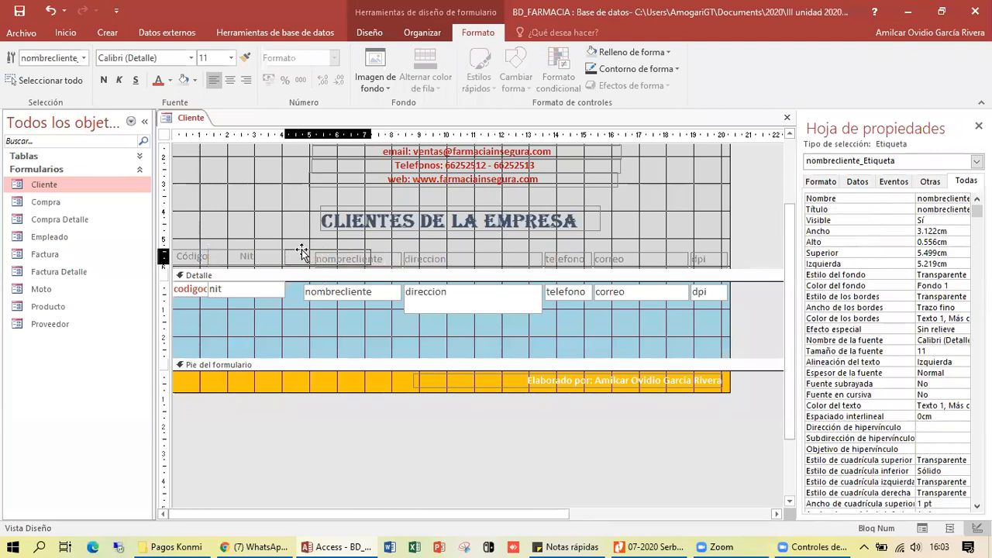
click(315, 298)
drag(314, 298, 287, 289)
click(372, 259)
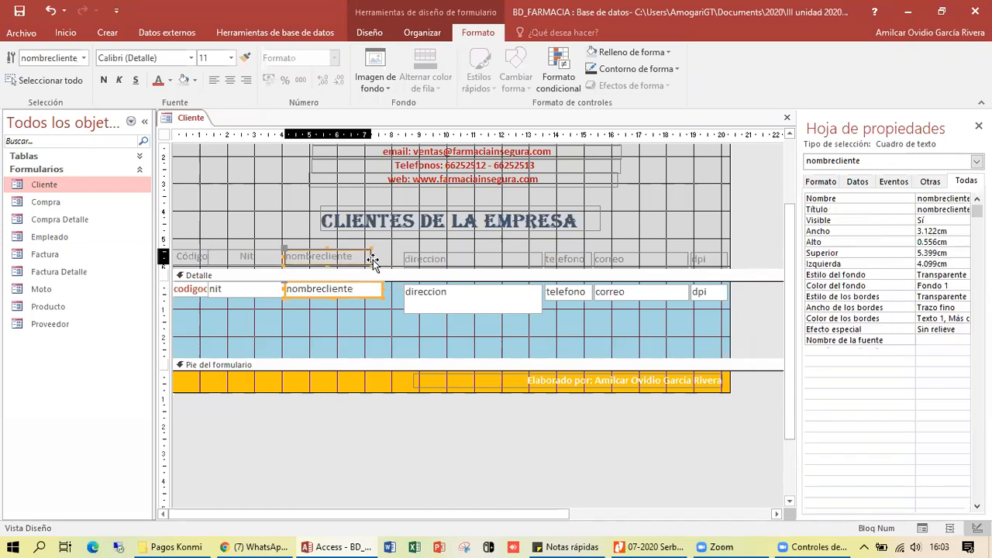
drag(372, 259, 400, 289)
click(370, 288)
- Drag the form's right edge to make the form wider
click(485, 332)
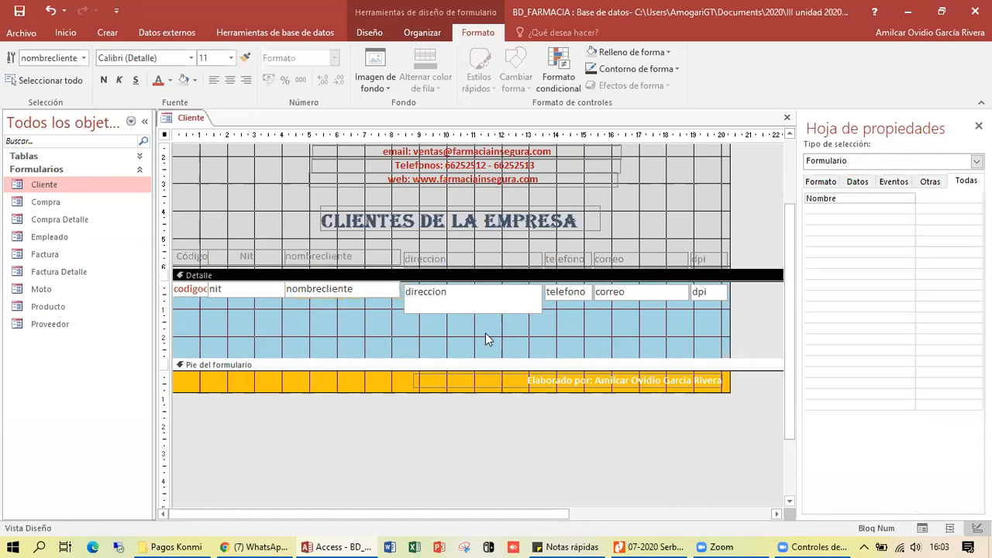
drag(449, 514, 590, 513)
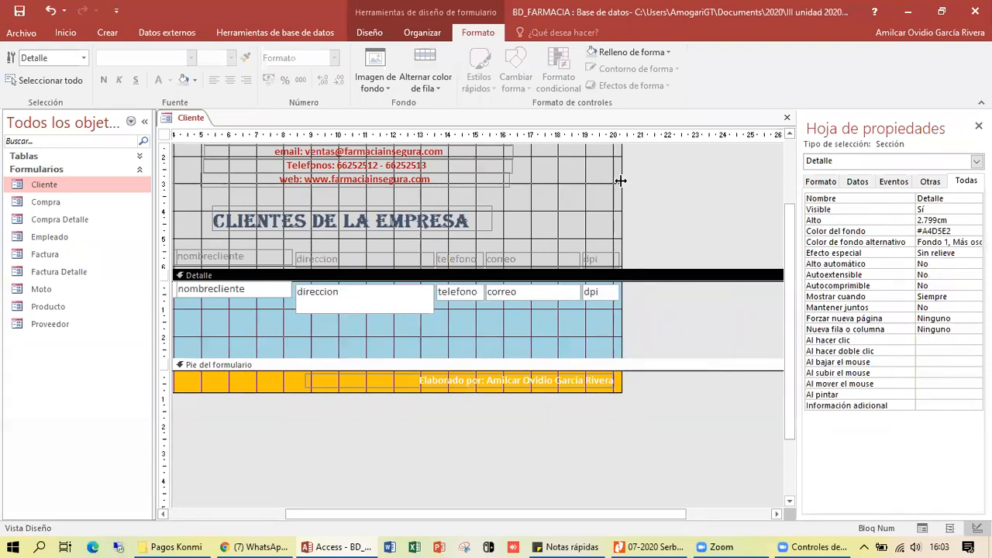
drag(621, 180, 752, 184)
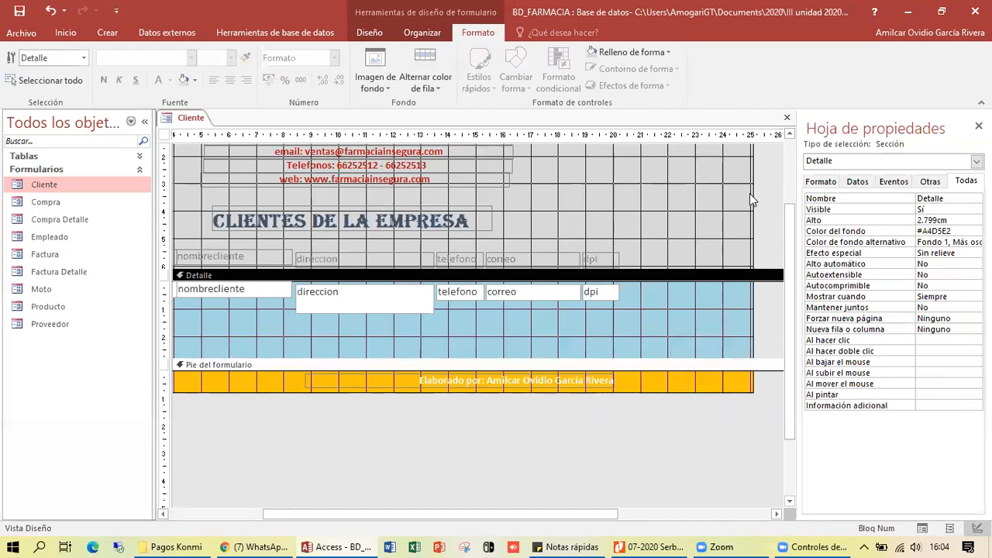
drag(759, 193, 761, 192)
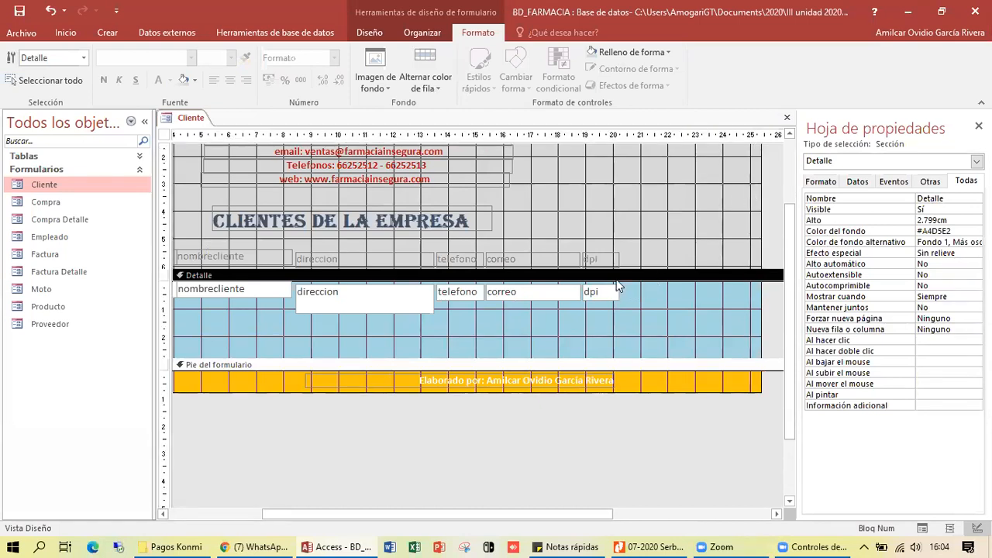
- Shift the telefono, correo and dpi headings and boxes together to the right
click(616, 241)
click(598, 258)
shift+click(586, 293)
shift+click(556, 290)
shift+click(550, 260)
shift+click(462, 260)
shift+click(459, 292)
drag(499, 294, 613, 300)
- Line up the direccion box in the top row at single-line height, widening it and its heading
click(402, 306)
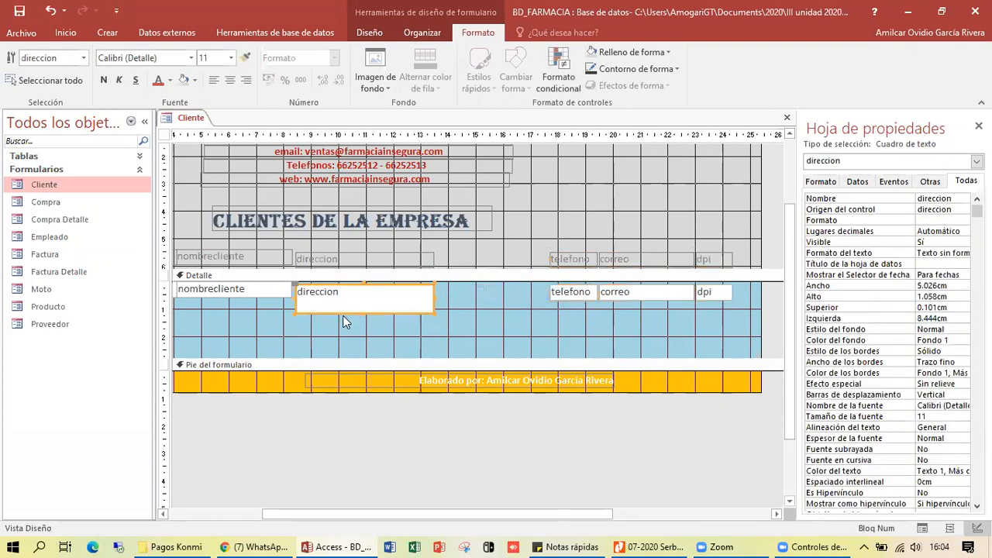
click(325, 260)
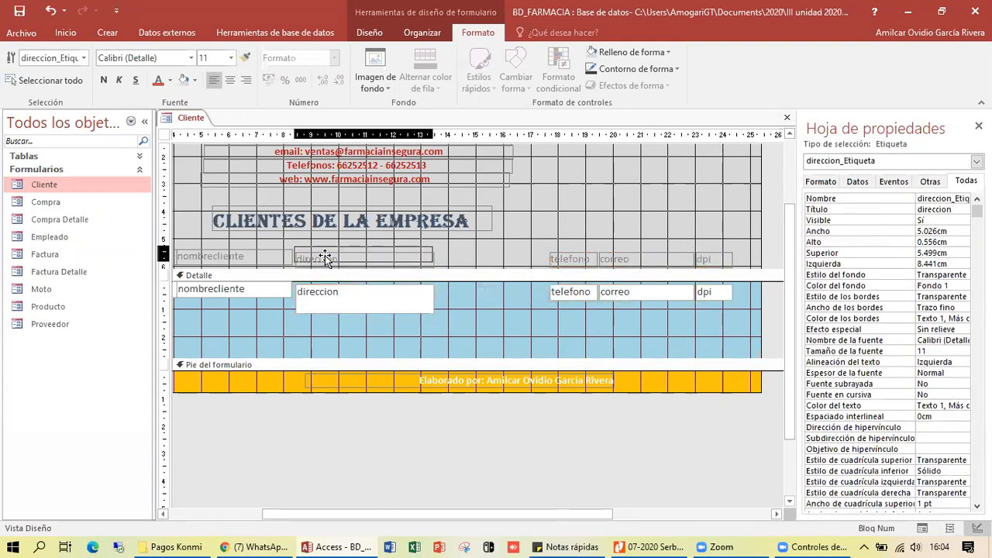
drag(325, 261, 322, 257)
mouse_move(323, 300)
mouse_down()
mouse_move(325, 312)
mouse_move(319, 306)
mouse_up()
drag(431, 297, 503, 296)
drag(397, 310, 401, 298)
click(426, 258)
drag(430, 258, 504, 258)
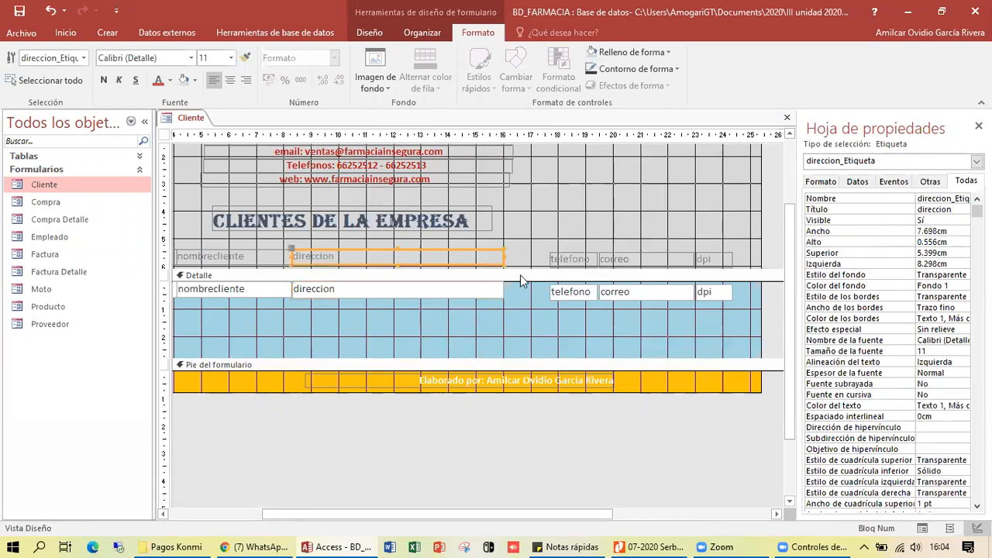
- Move the telefono heading and box beside direccion and widen both to 2.688cm
click(518, 296)
click(565, 259)
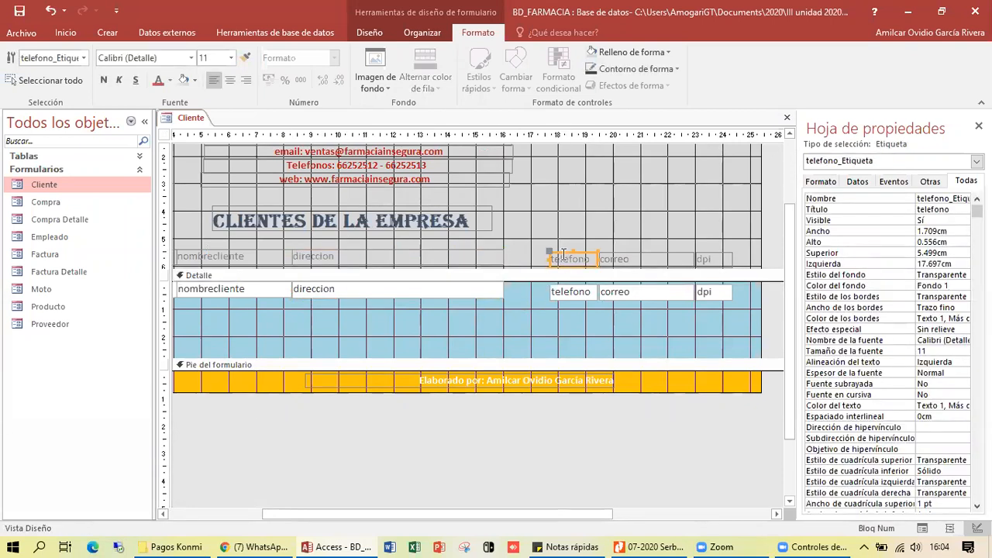
drag(563, 250, 515, 250)
drag(563, 293, 517, 293)
click(542, 258)
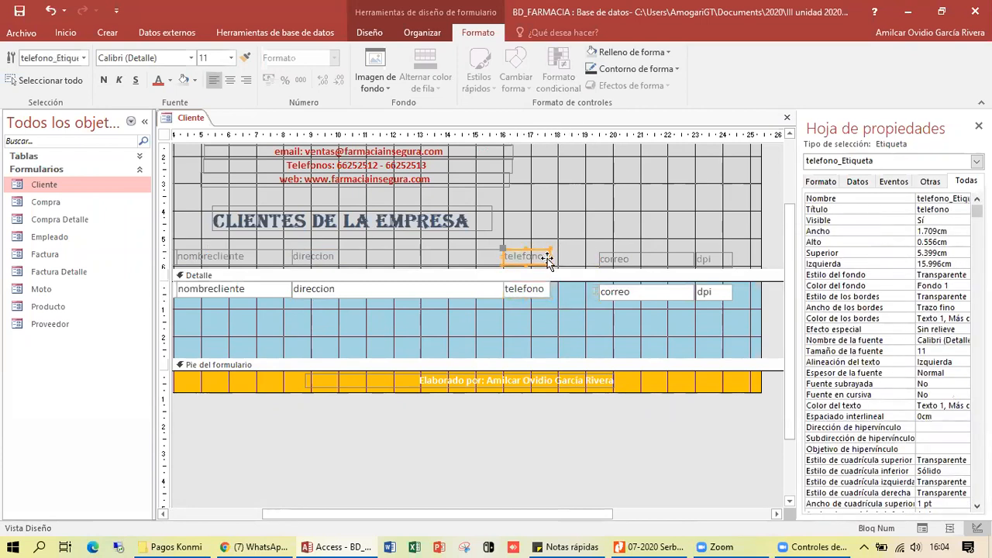
drag(548, 256, 578, 255)
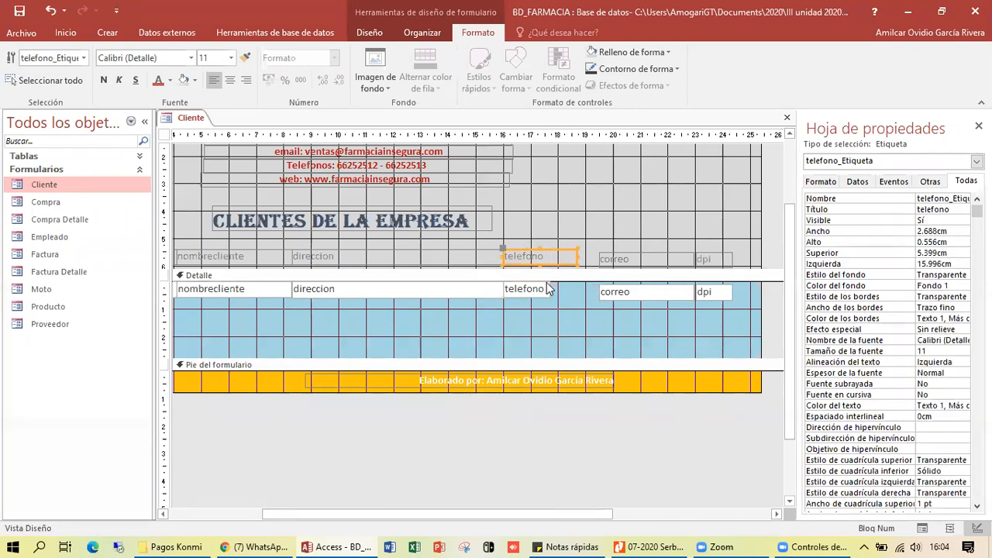
click(552, 288)
drag(552, 288, 577, 288)
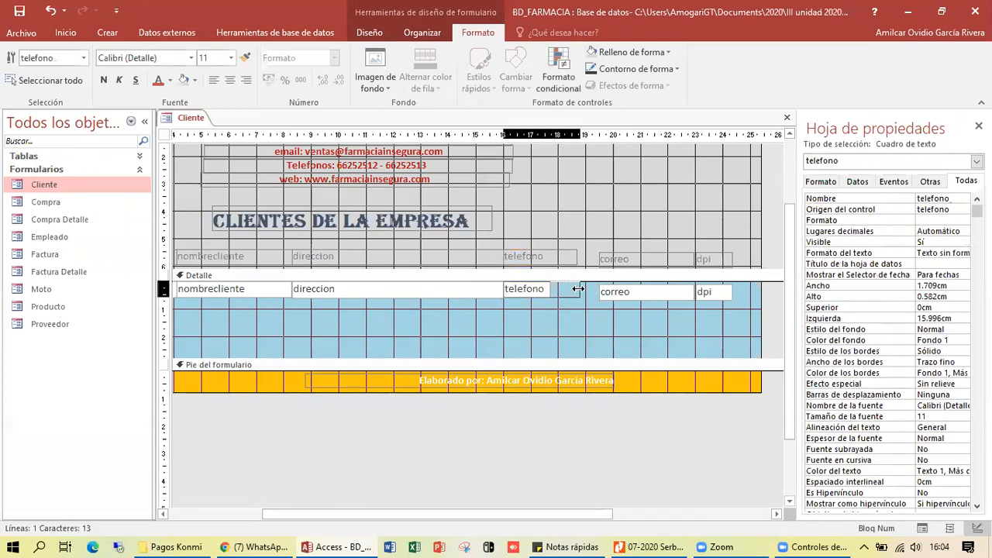
click(542, 258)
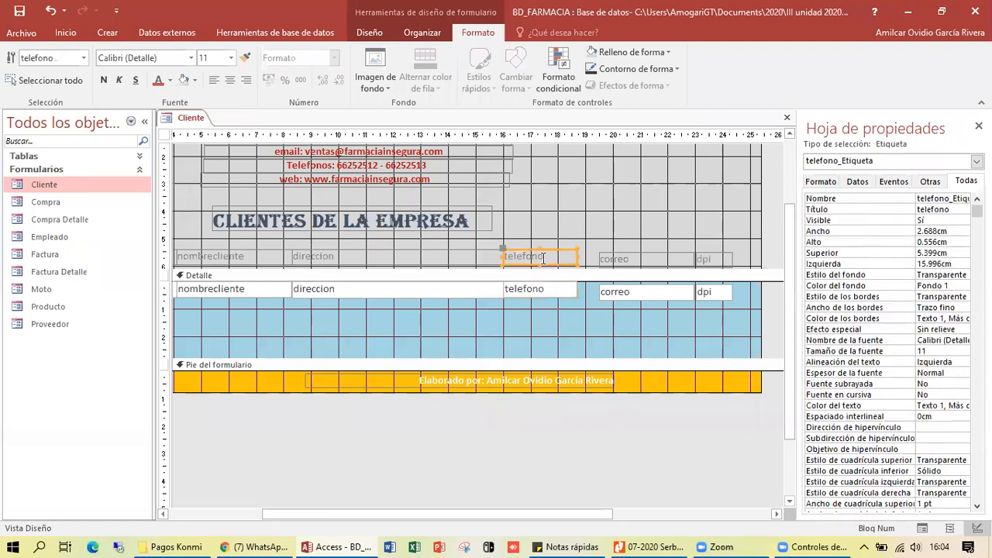
- Rename the headings to 'Teléfono' and 'Dirección' and center both
double_click(542, 258)
text(T)
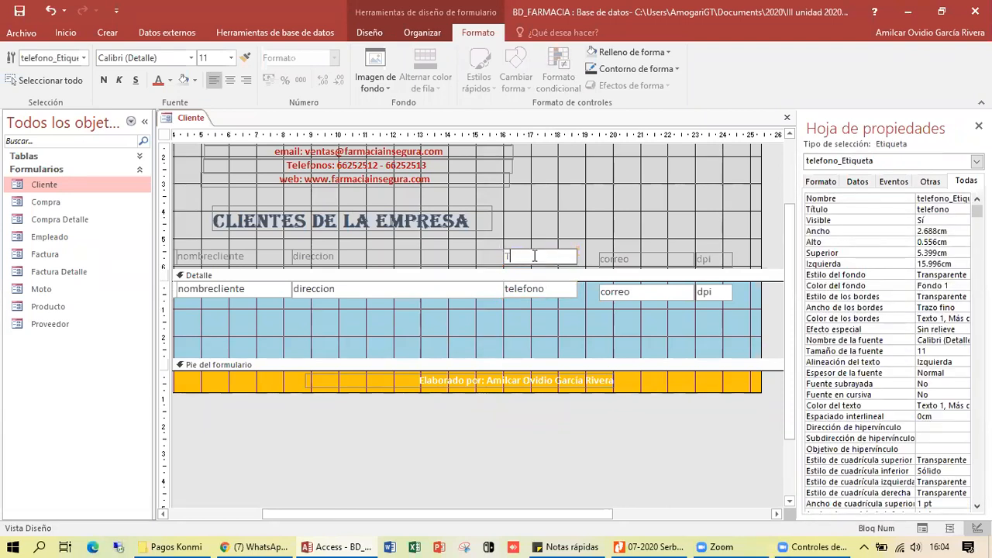
text(eléfono)
click(329, 257)
double_click(341, 257)
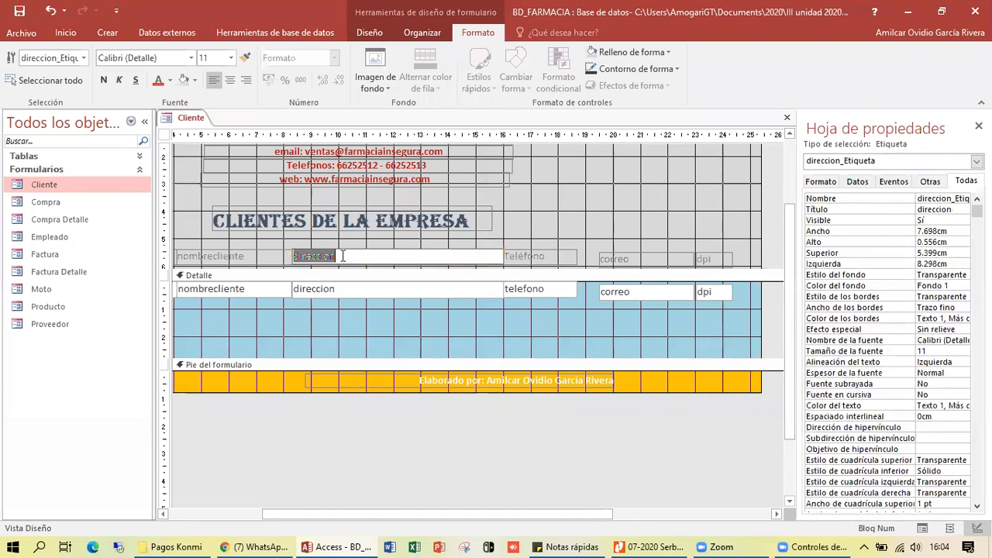
text(Dirección)
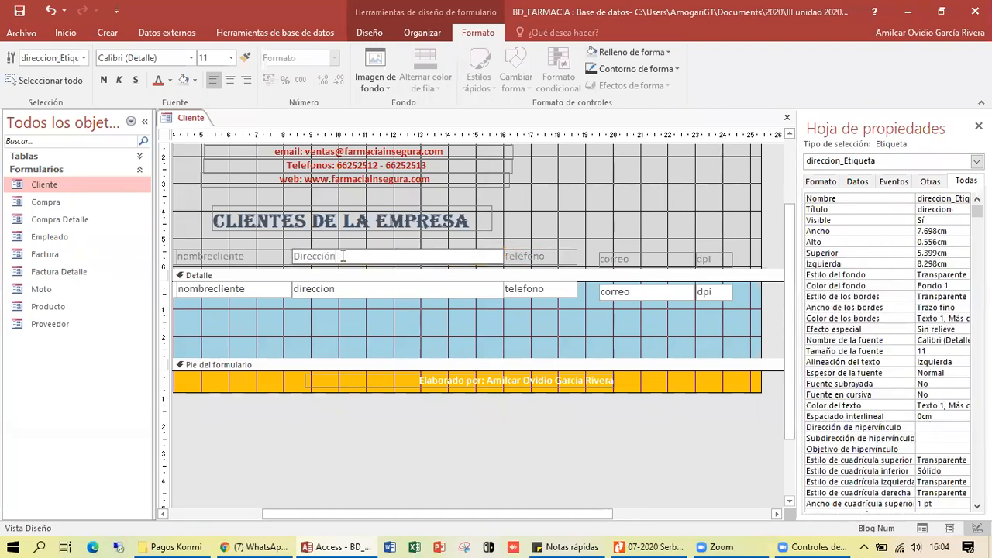
click(344, 341)
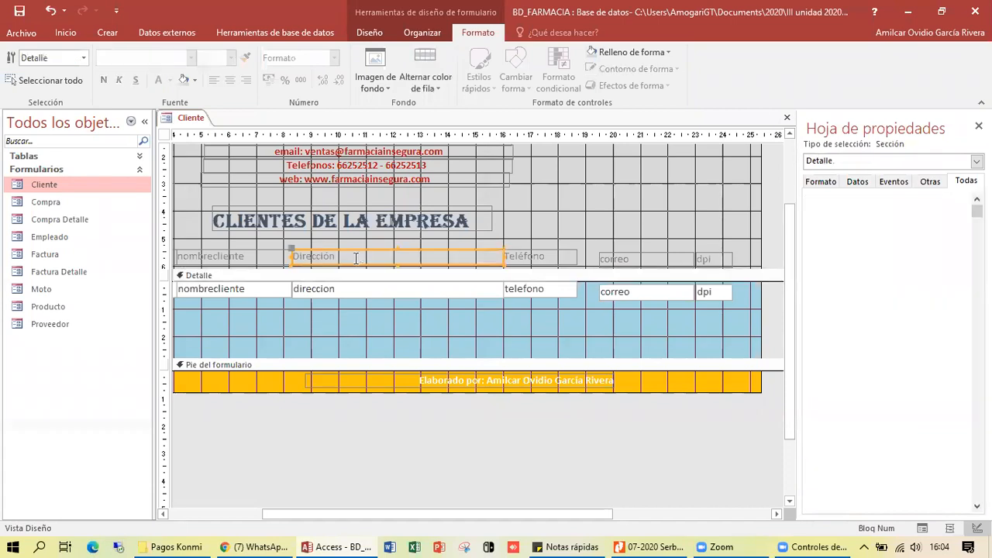
click(319, 257)
click(230, 80)
click(545, 254)
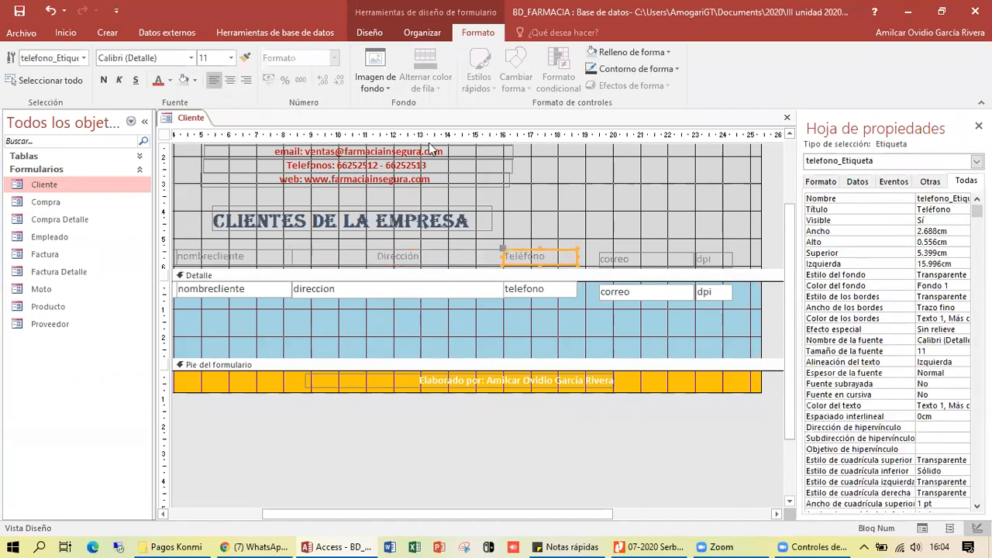
click(230, 80)
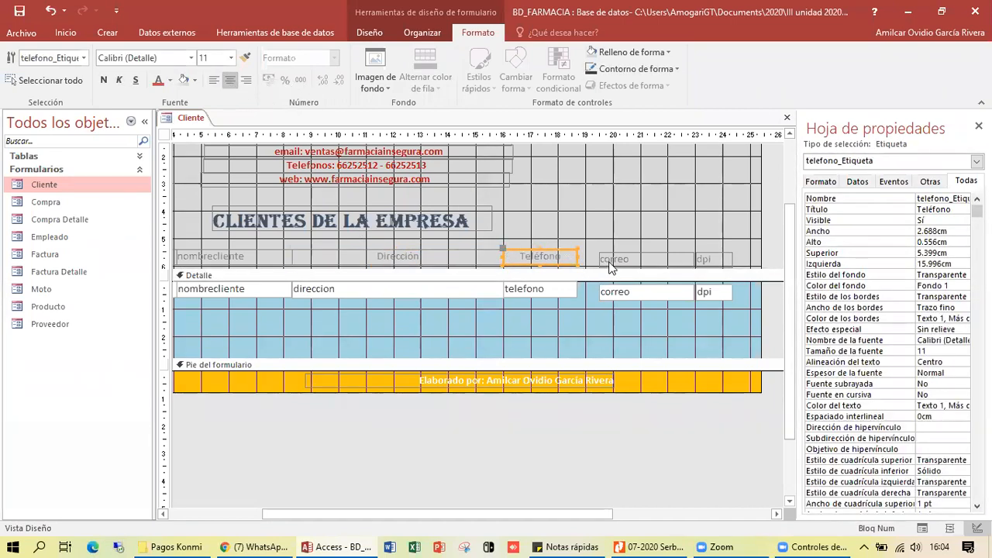
- Move the correo heading and box beside Teléfono and rename the heading 'Correo electrónico'
drag(609, 259, 589, 254)
click(620, 299)
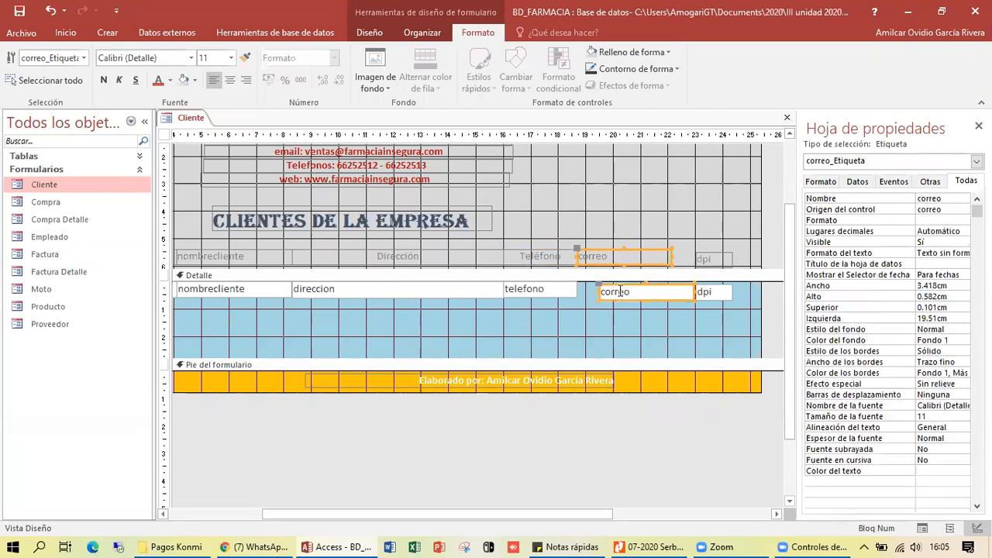
drag(620, 299, 599, 299)
click(601, 256)
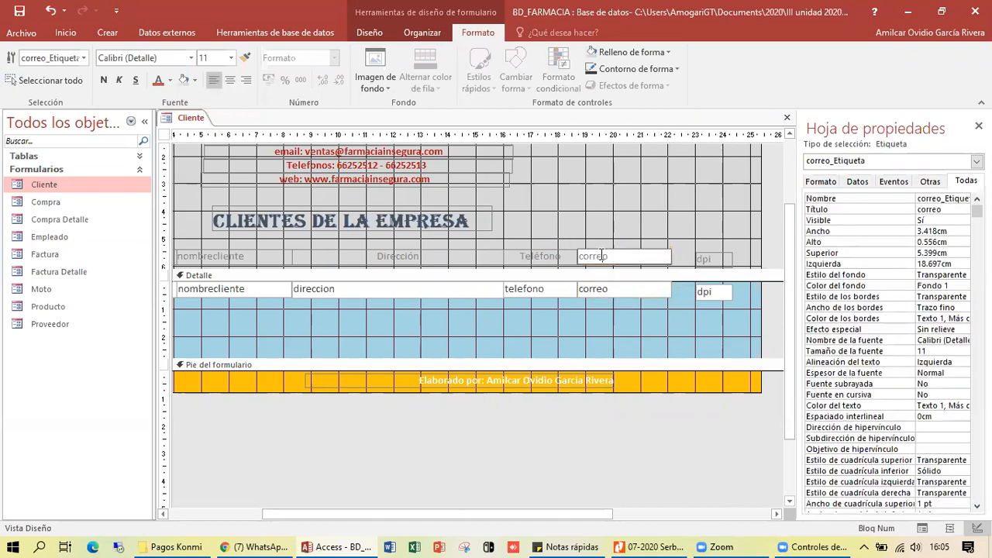
text(Correo electr)
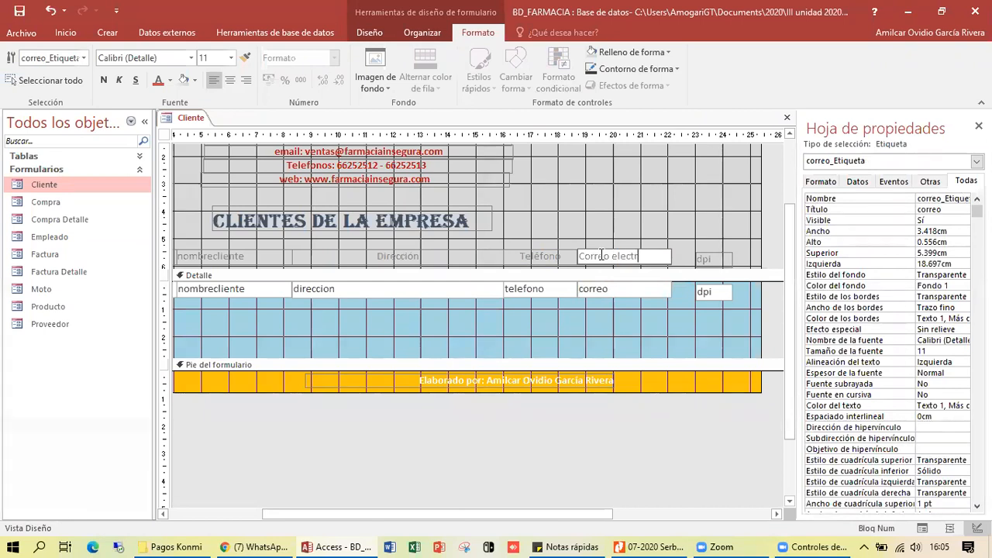
text(ónica)
key(BackSpace)
text(o)
click(622, 325)
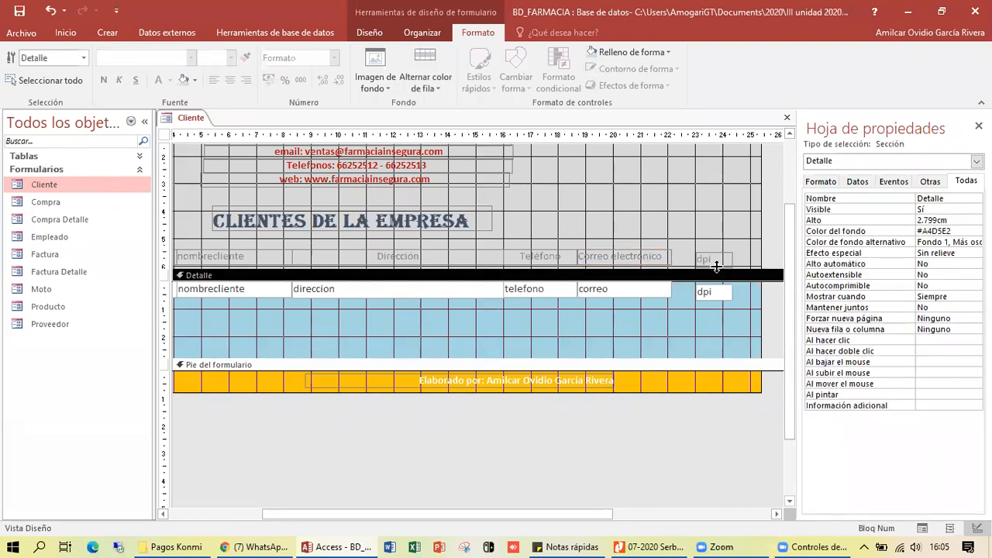
- Move the dpi heading and box left beside correo and widen both to match
drag(716, 264, 692, 259)
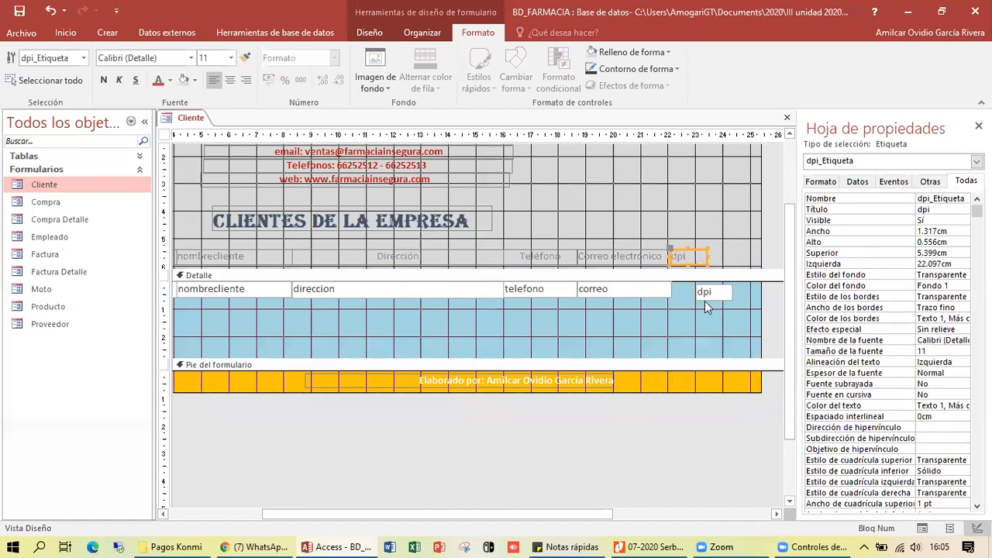
click(700, 299)
drag(699, 298, 687, 299)
click(686, 301)
click(702, 259)
drag(706, 260, 750, 260)
click(702, 288)
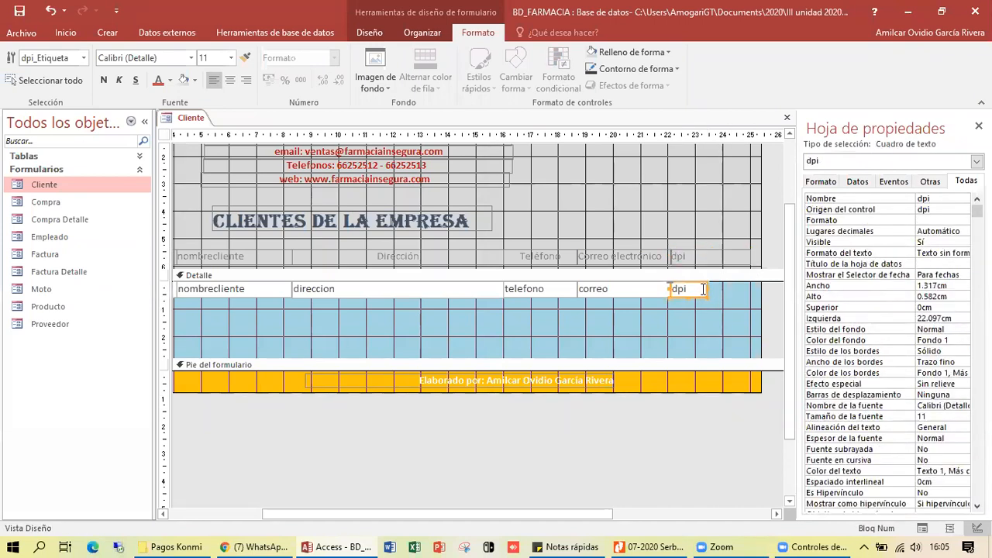
drag(709, 289, 751, 289)
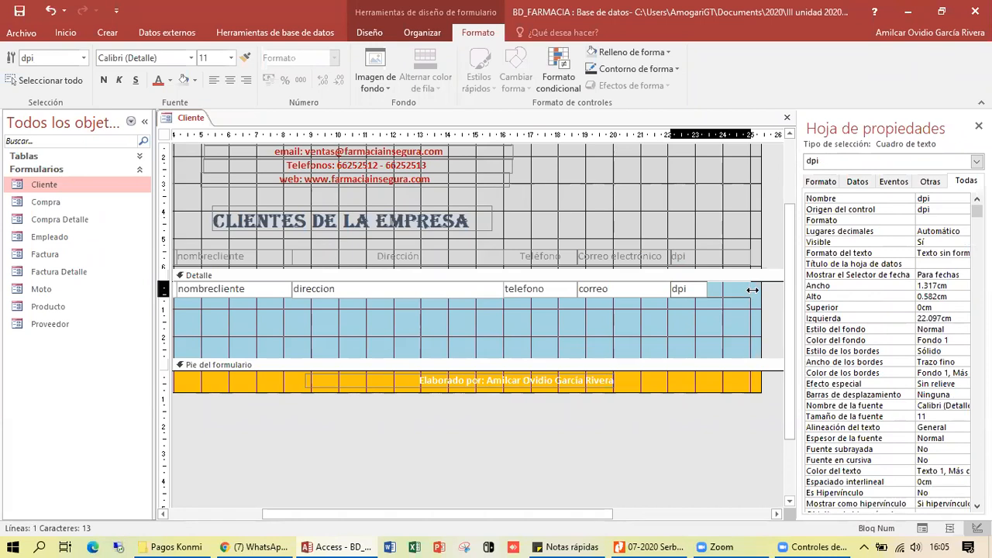
- Rename the dpi heading to 'Numero DPI'
click(680, 256)
click(680, 256)
text(N)
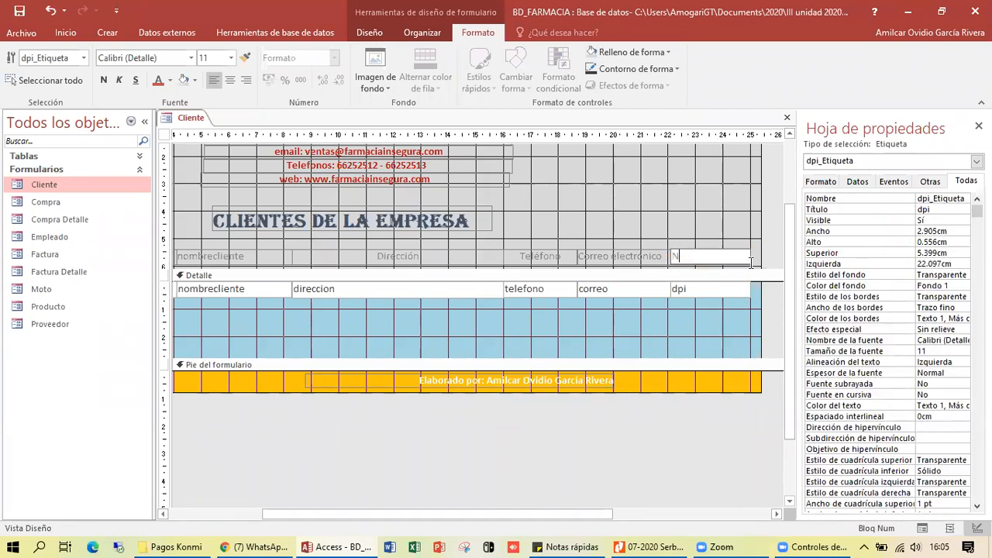
text(umero DPI)
click(726, 222)
click(586, 307)
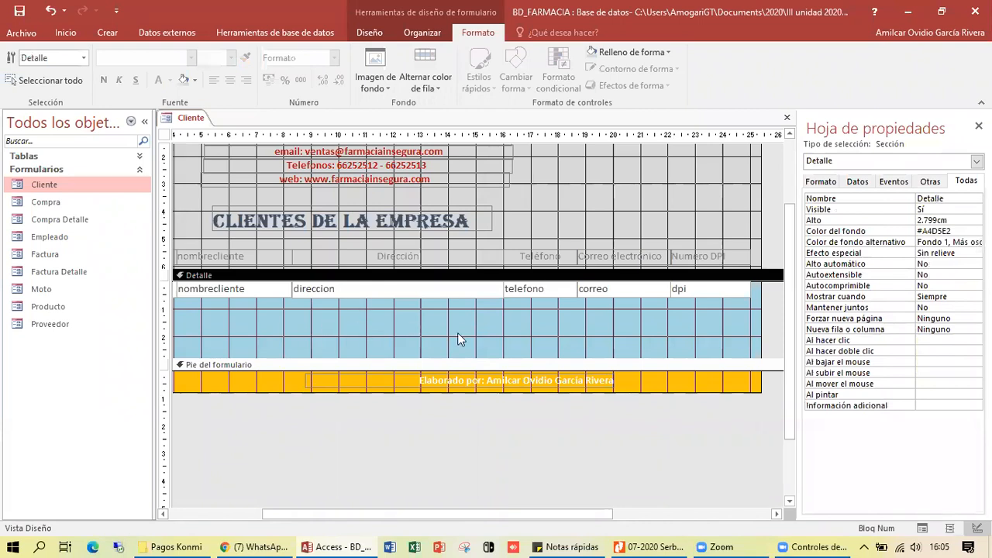
click(494, 318)
- Shrink the Detalle section to a single row and switch to Form view
drag(693, 356, 694, 299)
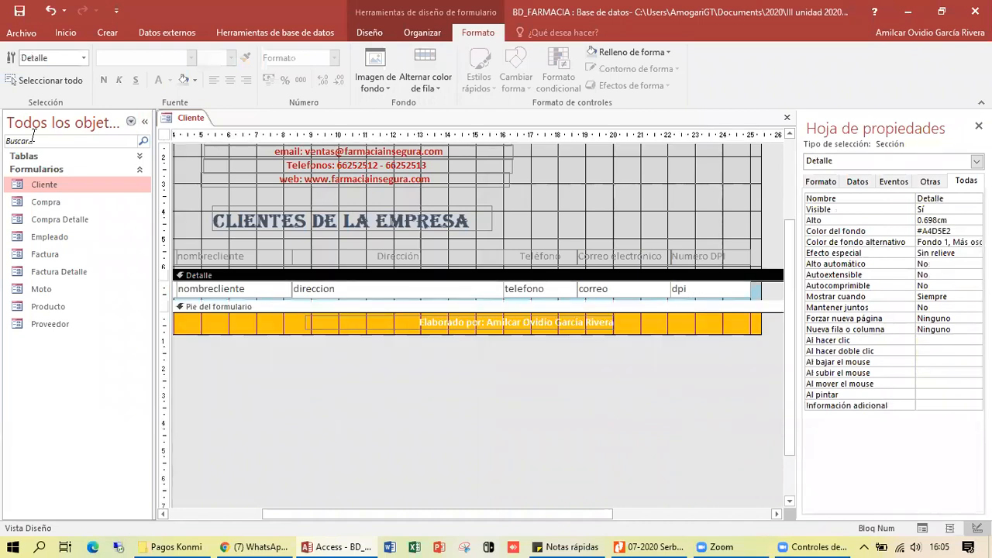
click(369, 33)
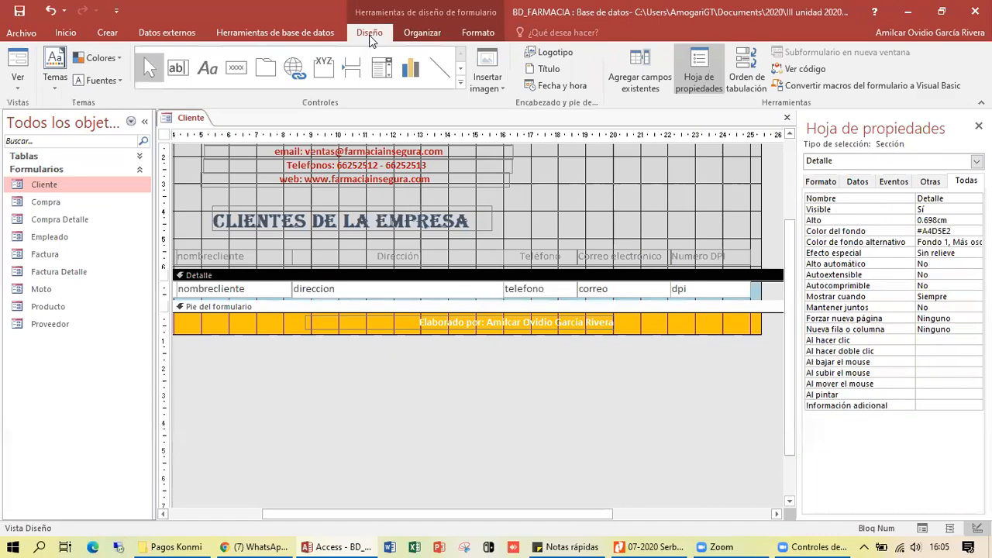
click(16, 61)
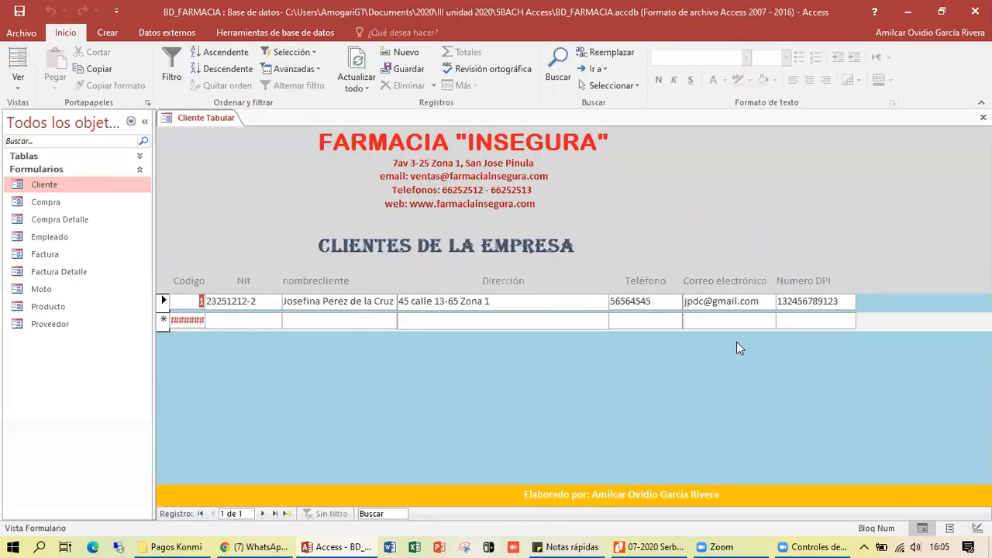
- Enter the client's Nit and full name for record 2
click(264, 323)
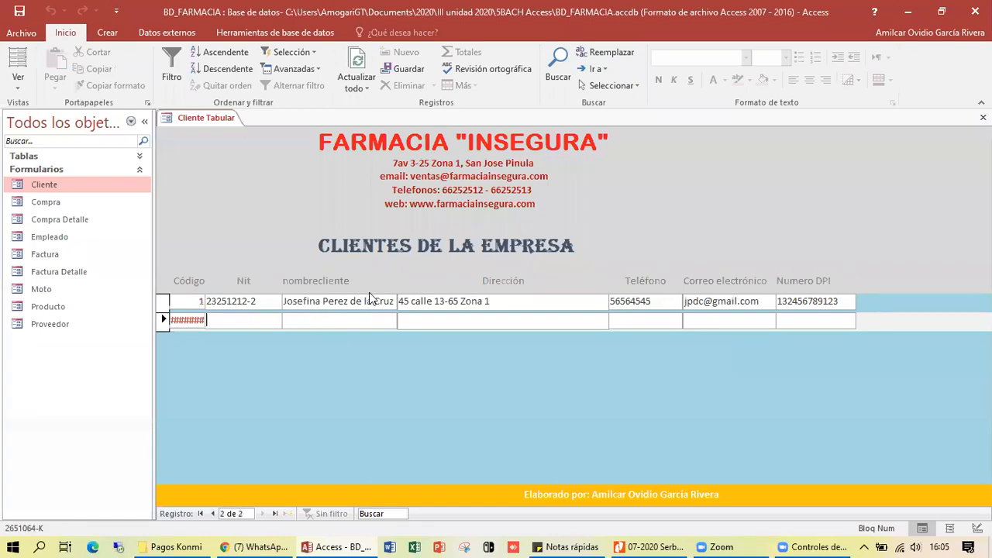
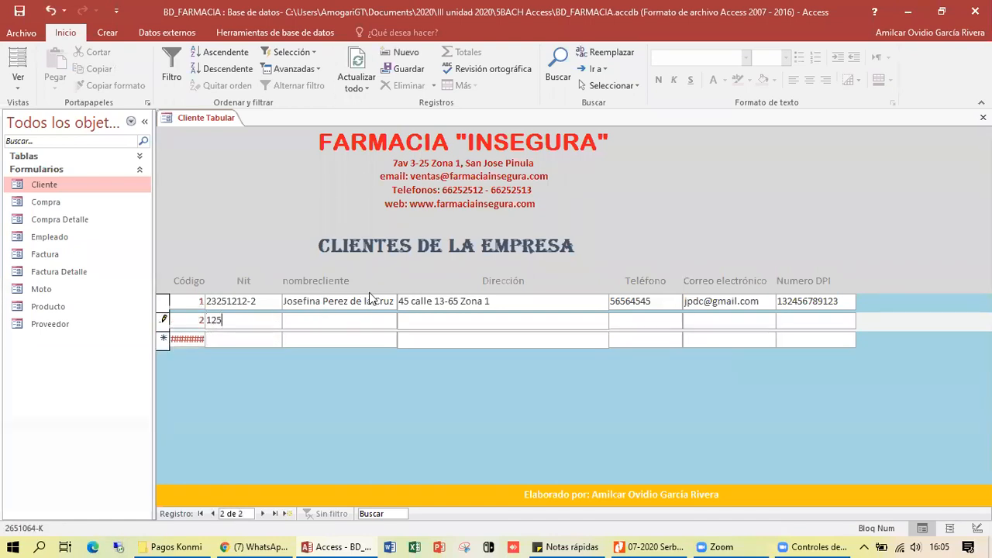
key(Return)
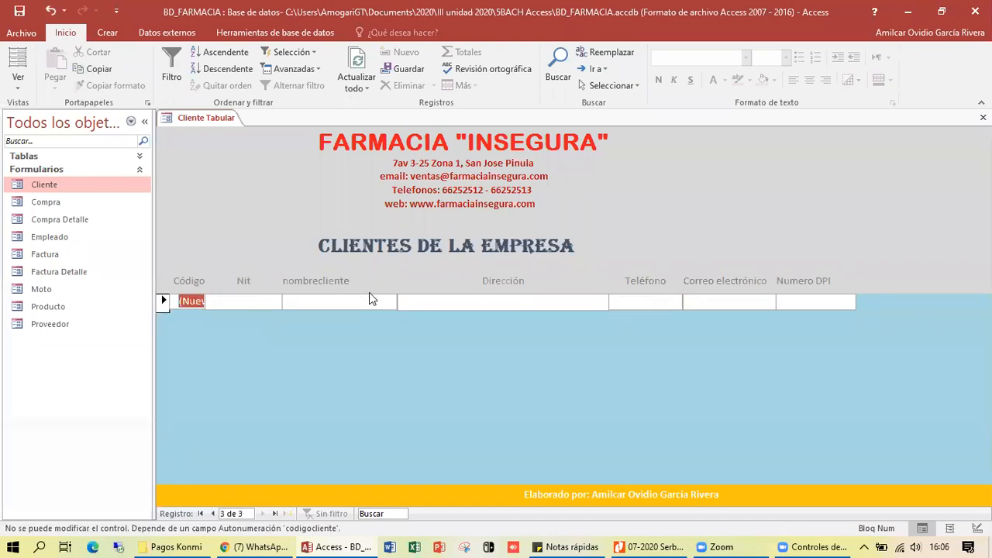
key(shift+Tab)
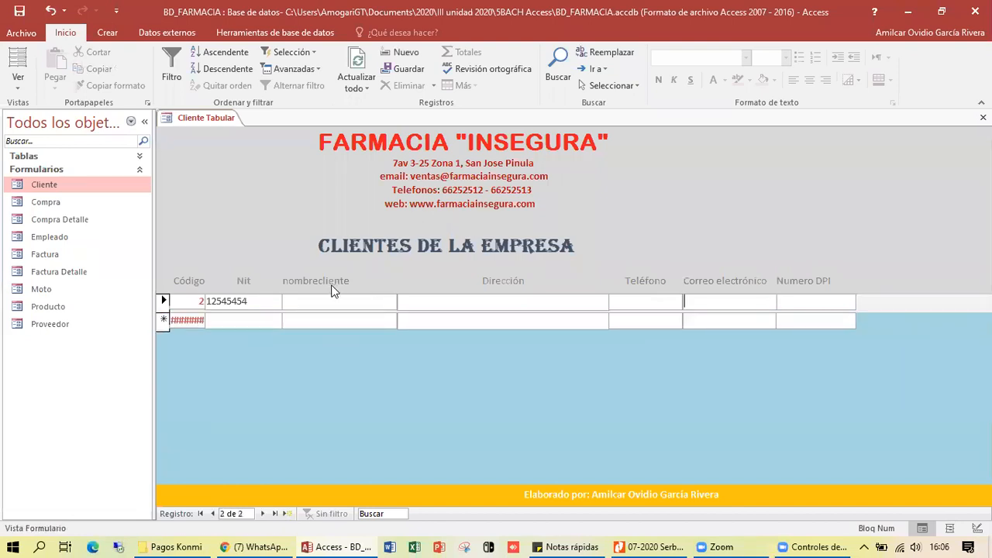
scroll(330, 293, up, 1)
click(318, 317)
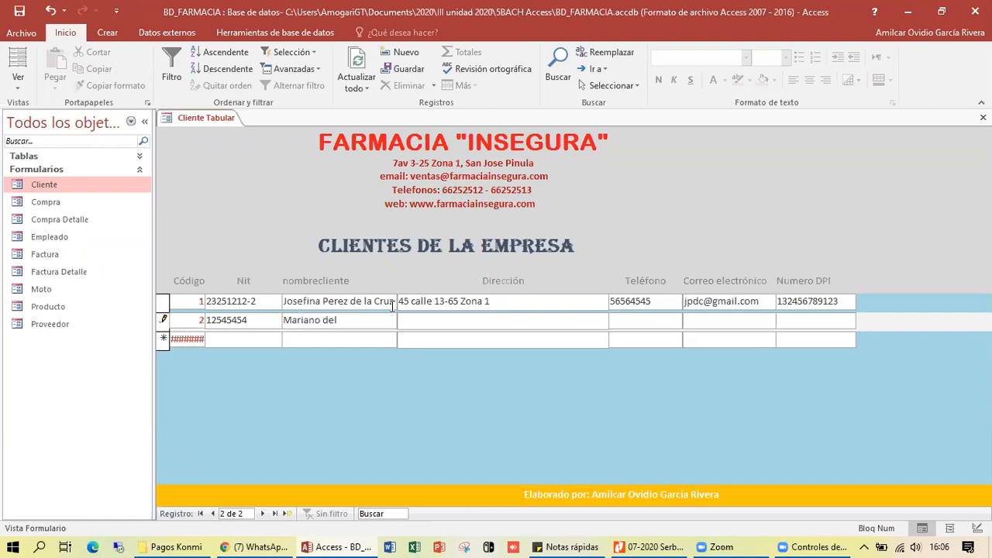
- Fill in record 2's address, phone, e-mail and DPI number, then save it
key(Tab)
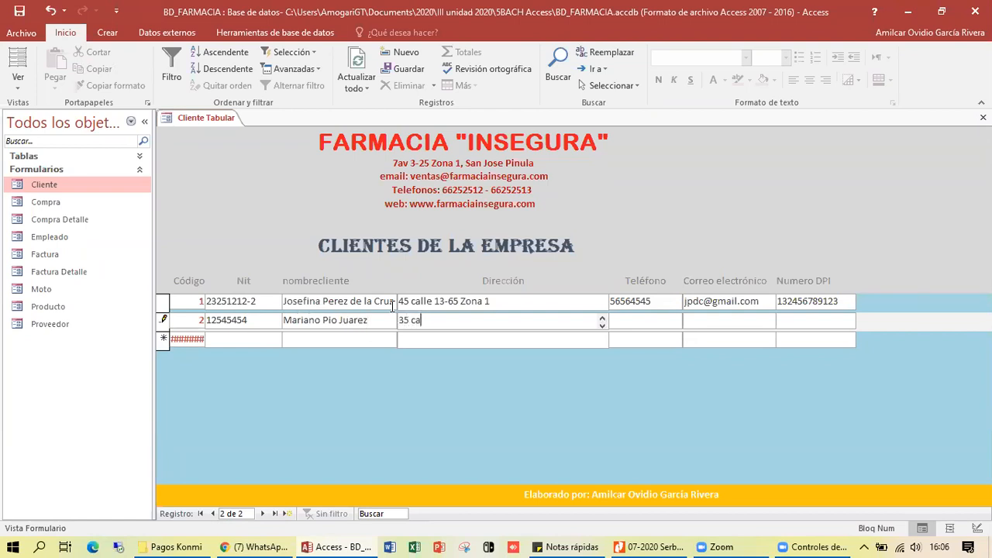
key(Tab)
text(56457845)
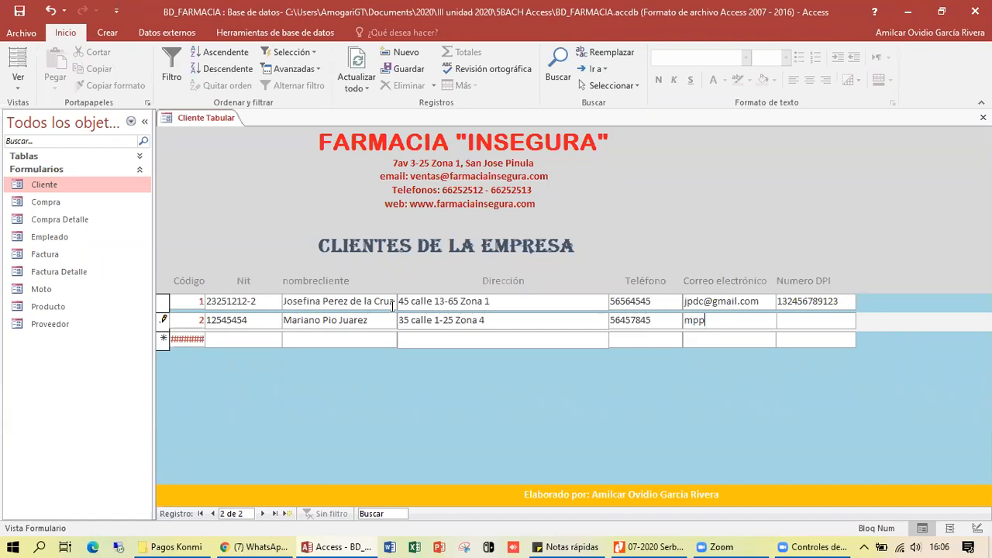
key(Tab)
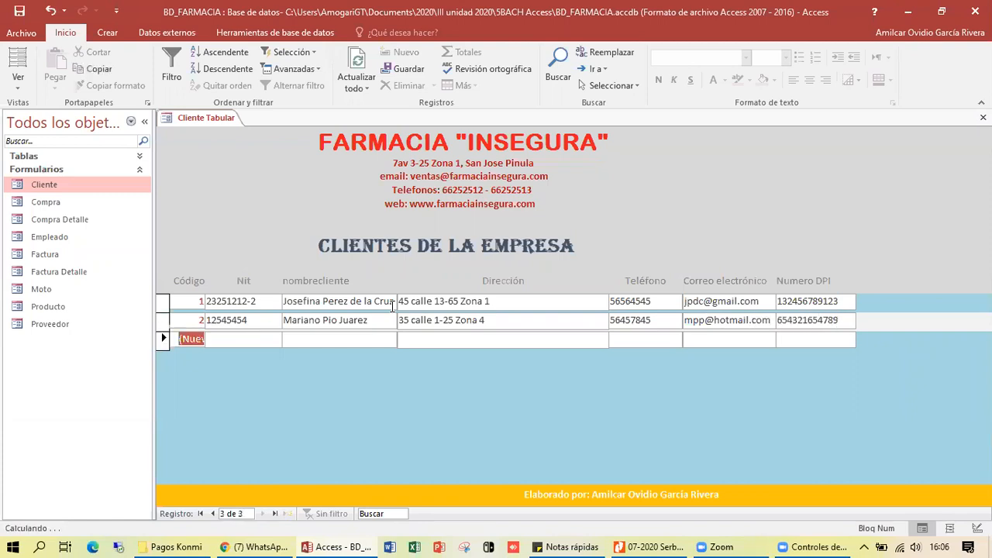
click(246, 341)
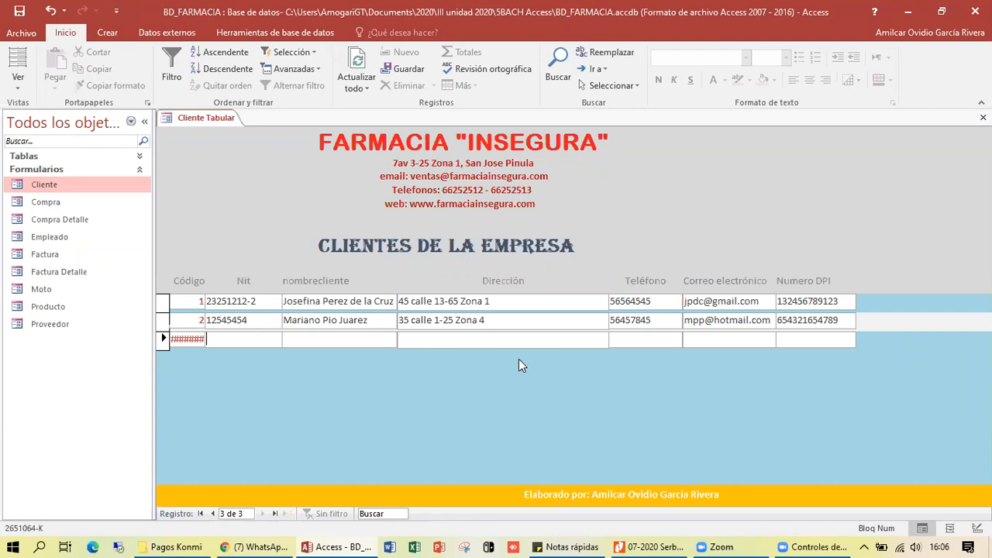
- Back in Design view, make all column header labels bold with #7A4E2B font colour
right_click(195, 166)
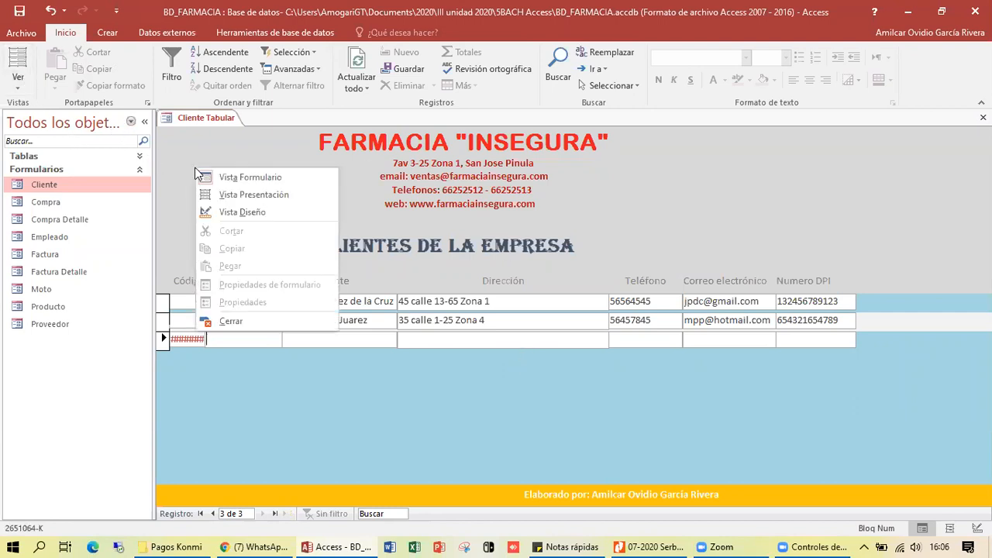
click(229, 214)
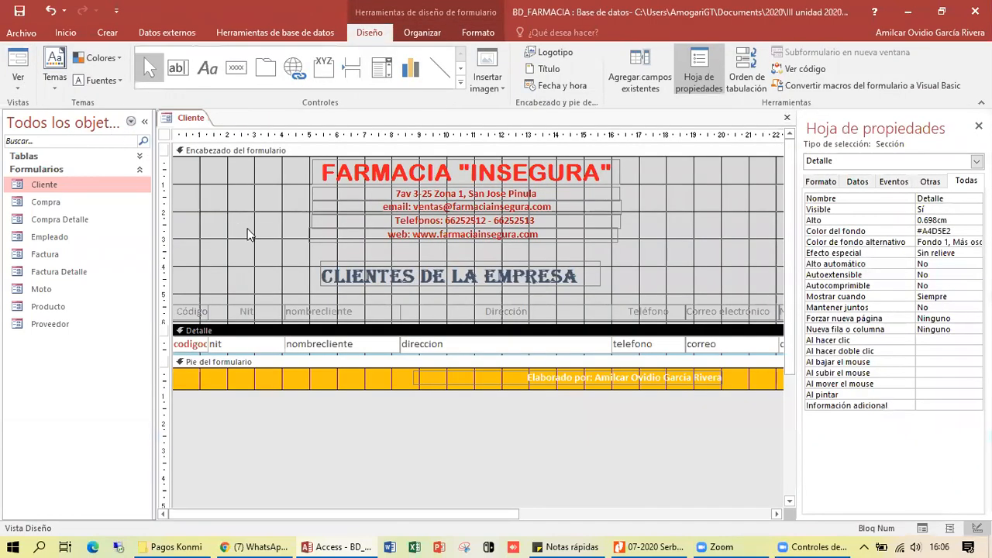
drag(184, 302, 764, 318)
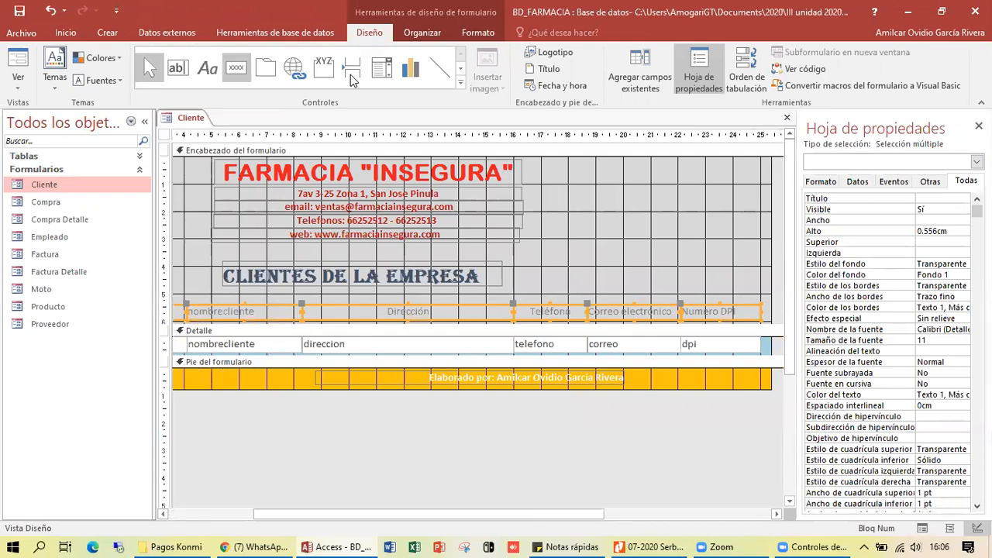
click(468, 34)
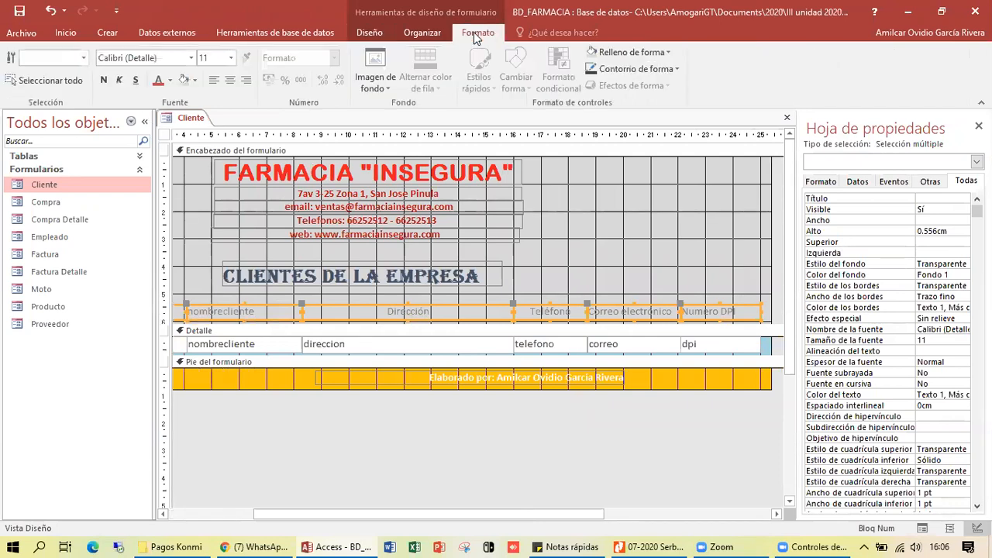
click(170, 80)
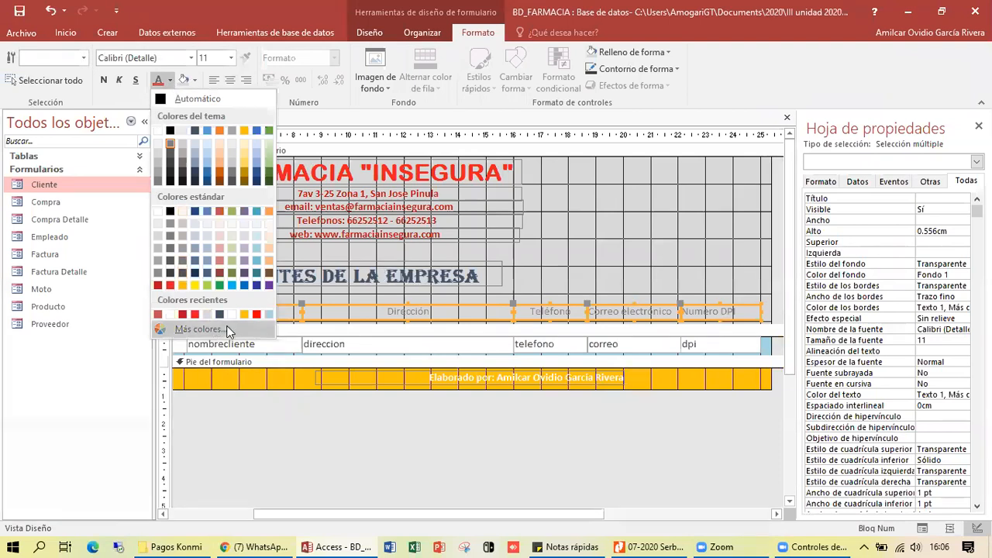
click(270, 274)
click(99, 82)
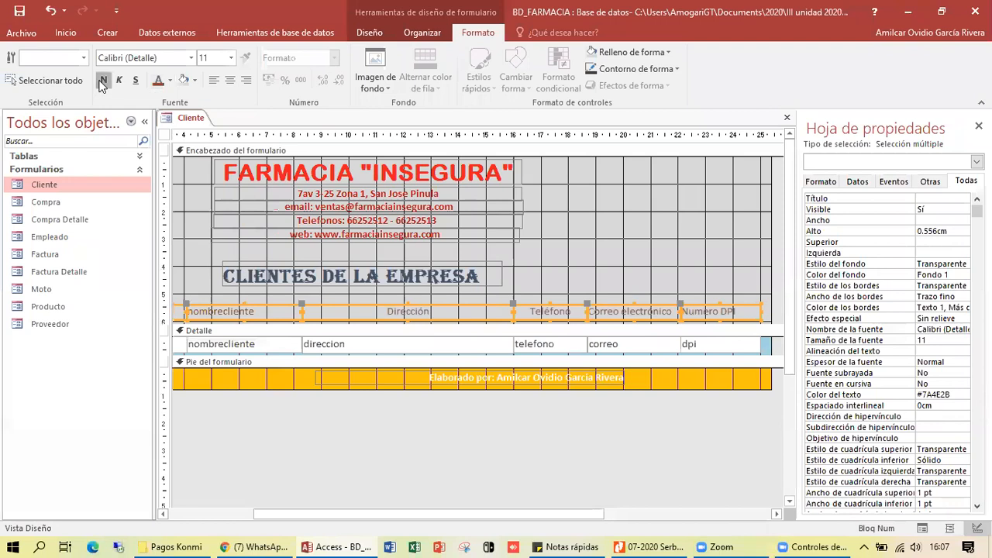